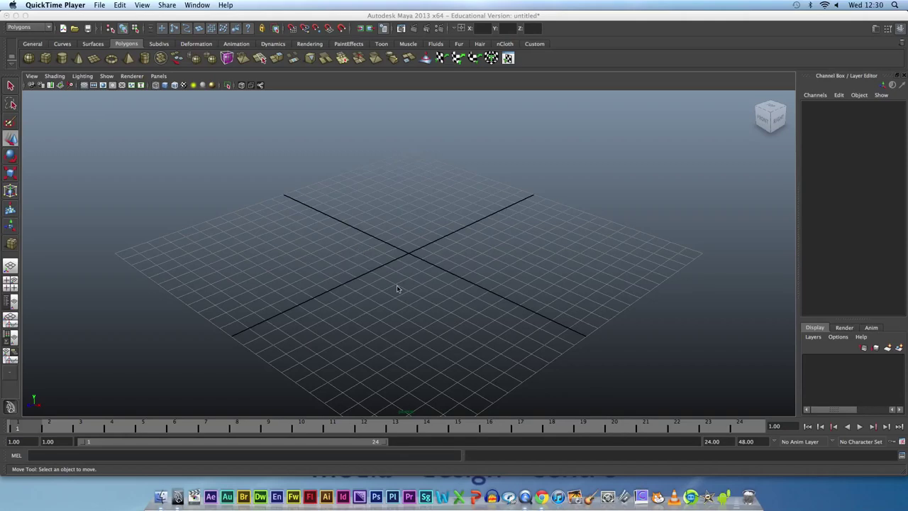
Step: Bring Chrome forward and return to the earlier Google Images results
click(541, 499)
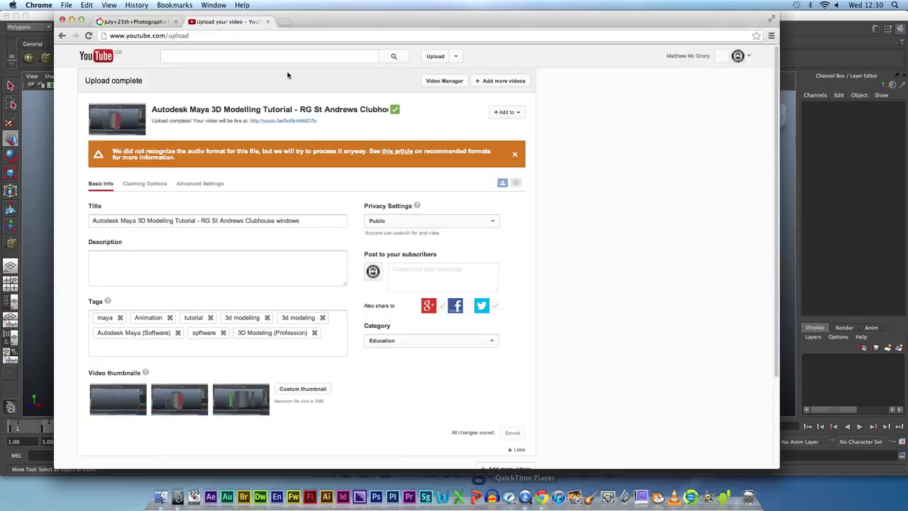
click(145, 22)
click(62, 35)
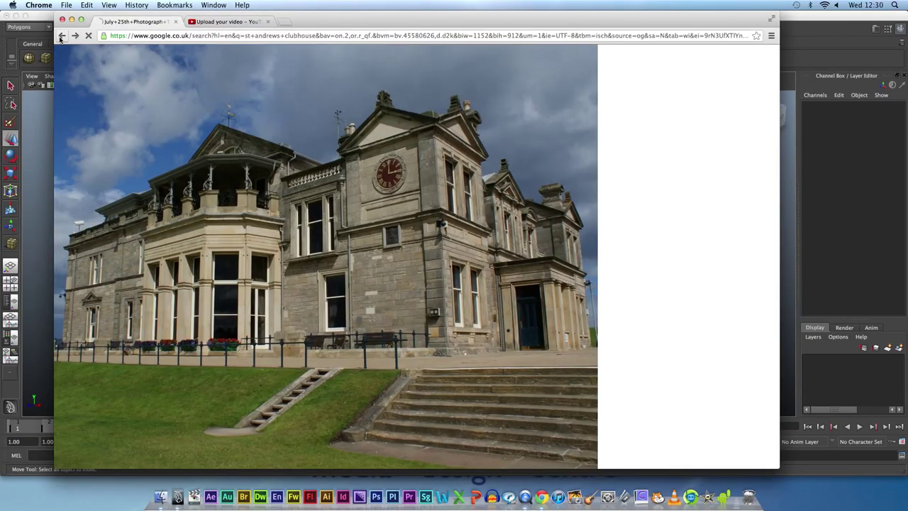
scroll(214, 53, down, 5)
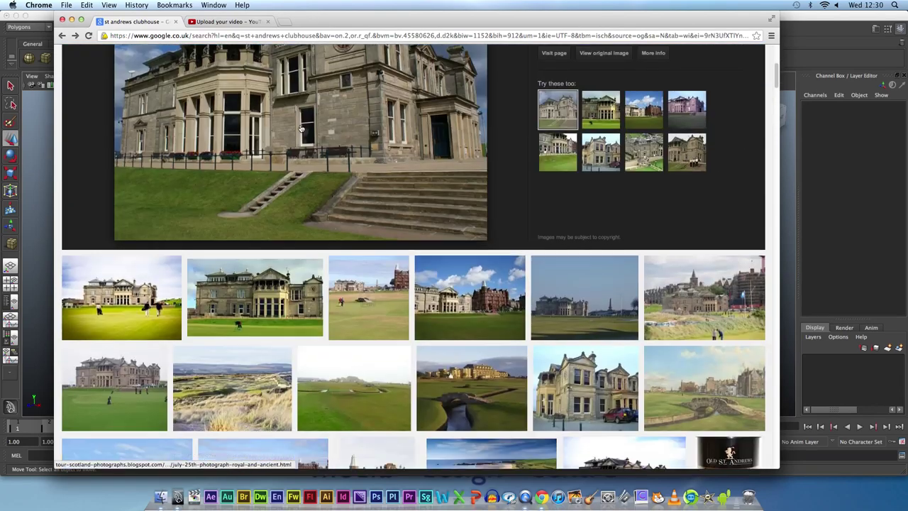
scroll(206, 64, down, 2)
scroll(192, 78, up, 10)
Step: Search Google Images for 'beer bottle', correcting the misspelled query
click(188, 76)
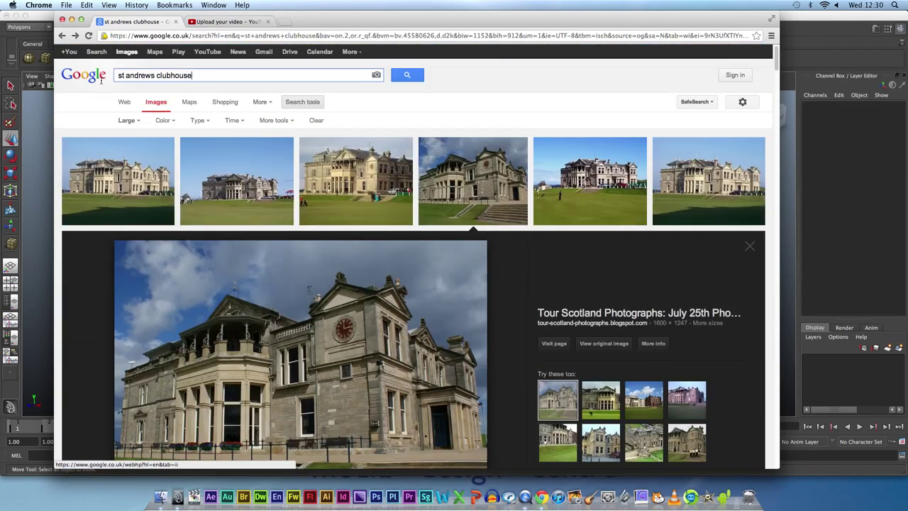
key(super+a)
text(b)
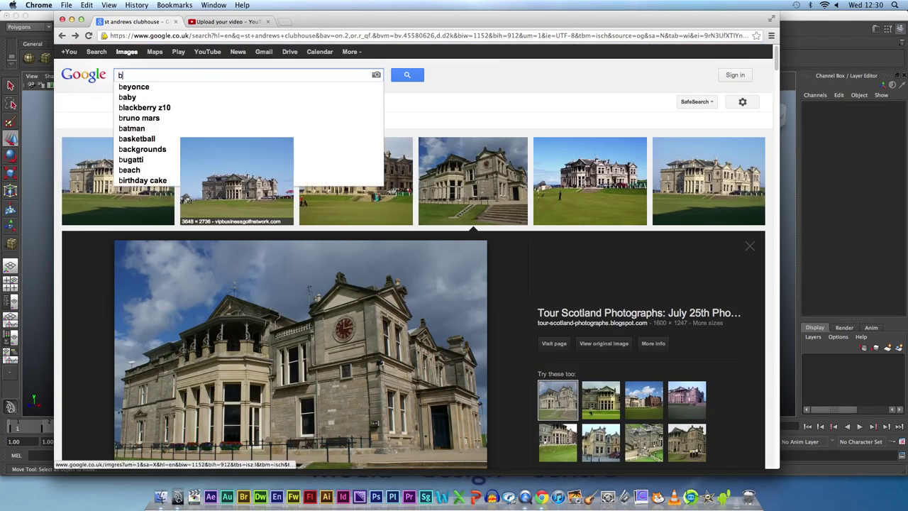
text(eerd bottle)
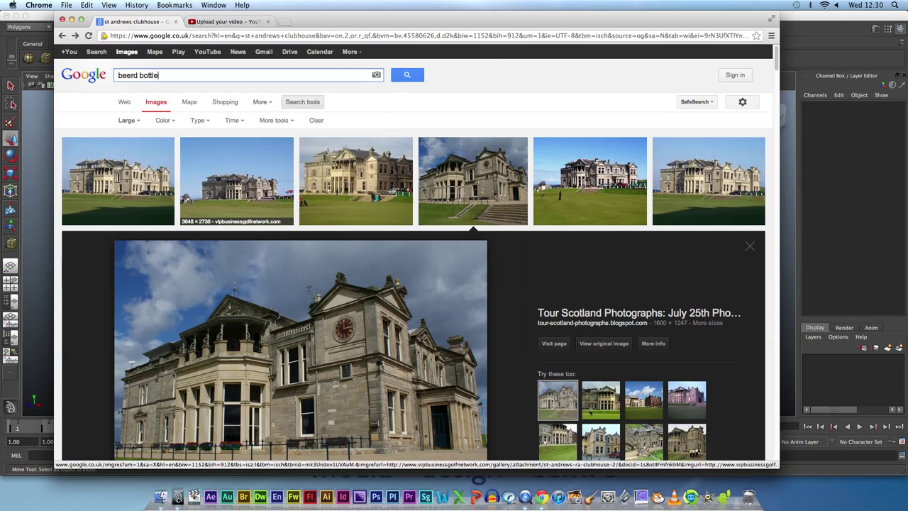
key(Return)
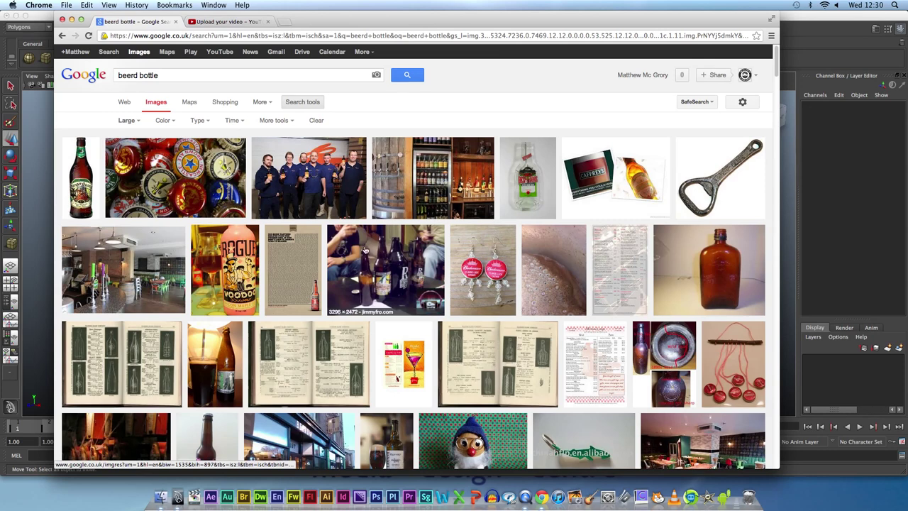
mouse_move(80, 176)
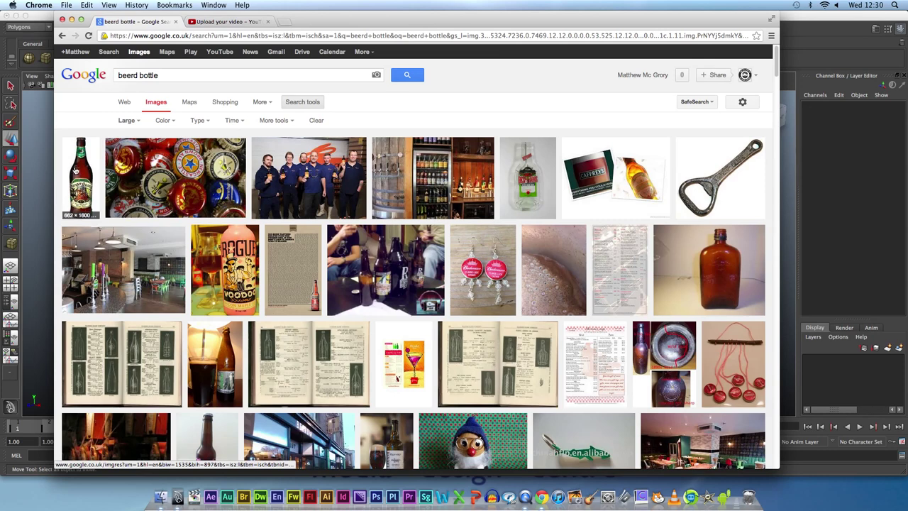
click(138, 75)
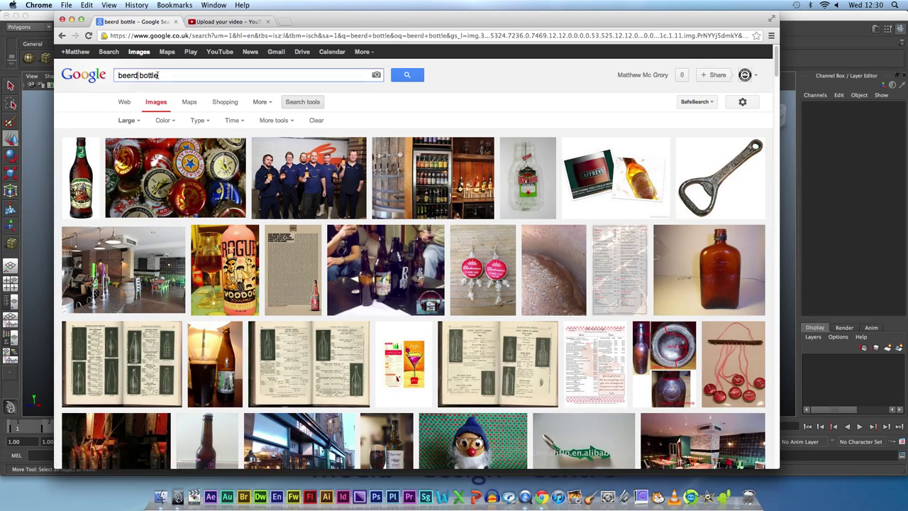
key(BackSpace)
key(Return)
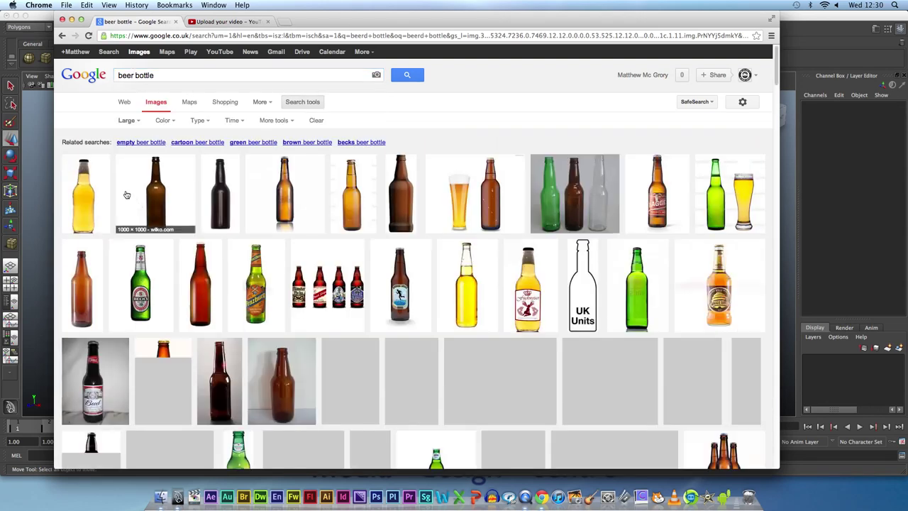
Step: Open a brown beer bottle photo full-size and move Chrome to the right half of the screen
click(160, 208)
click(595, 244)
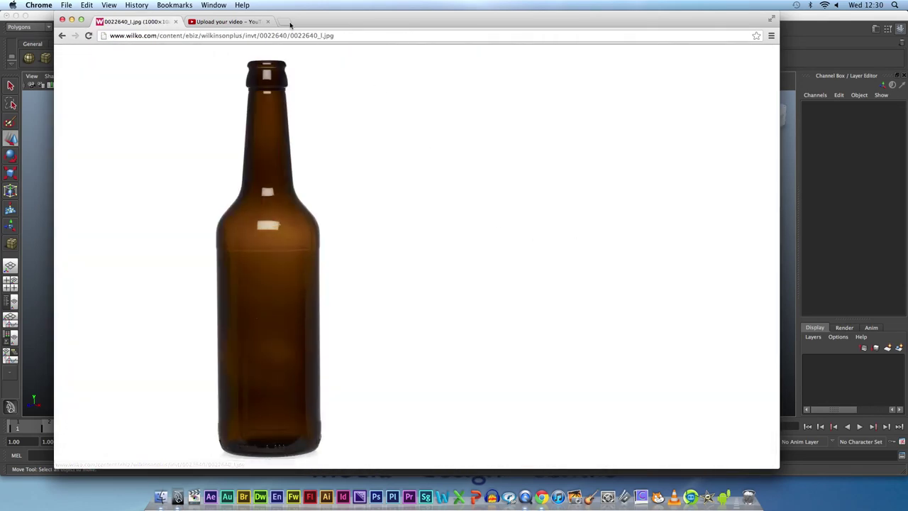
drag(305, 25, 690, 25)
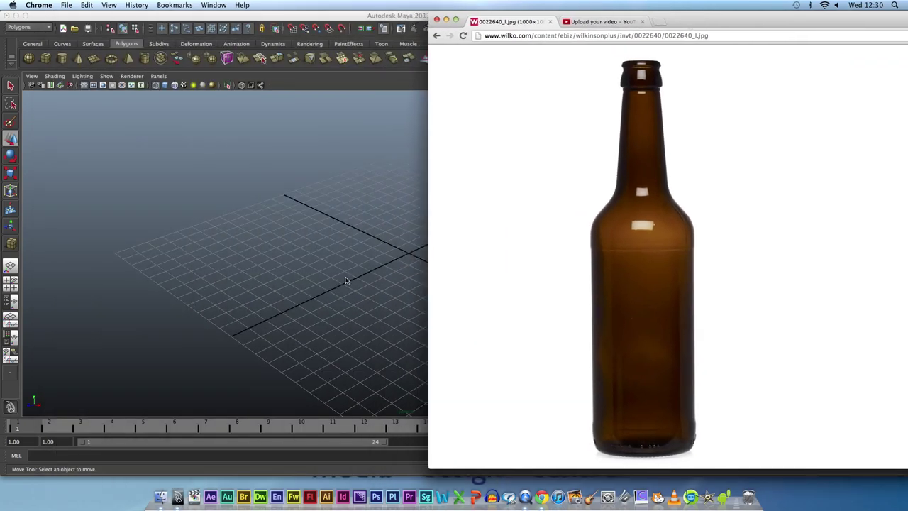
Step: Draw a flat polygon cylinder disc, pCylinder1, near the grid origin
click(343, 267)
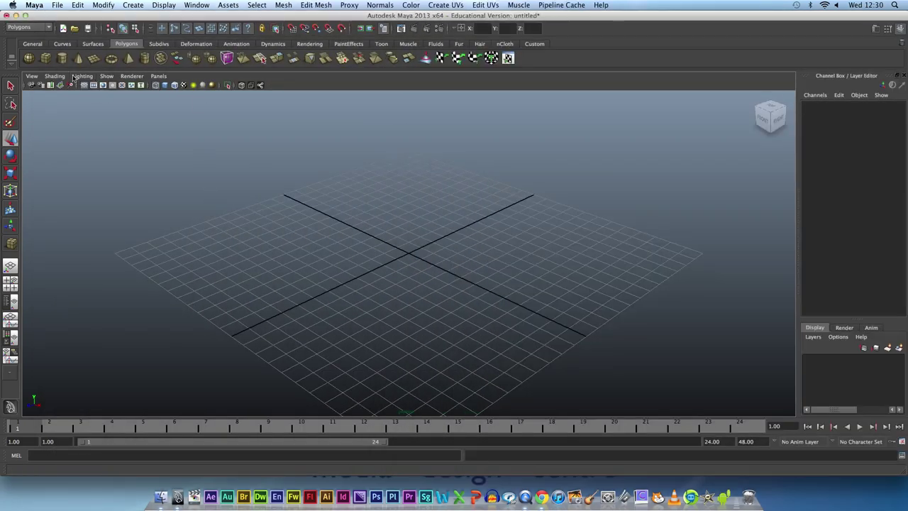
click(61, 58)
mouse_move(411, 254)
mouse_down()
mouse_move(470, 289)
mouse_move(456, 234)
mouse_move(441, 340)
mouse_up()
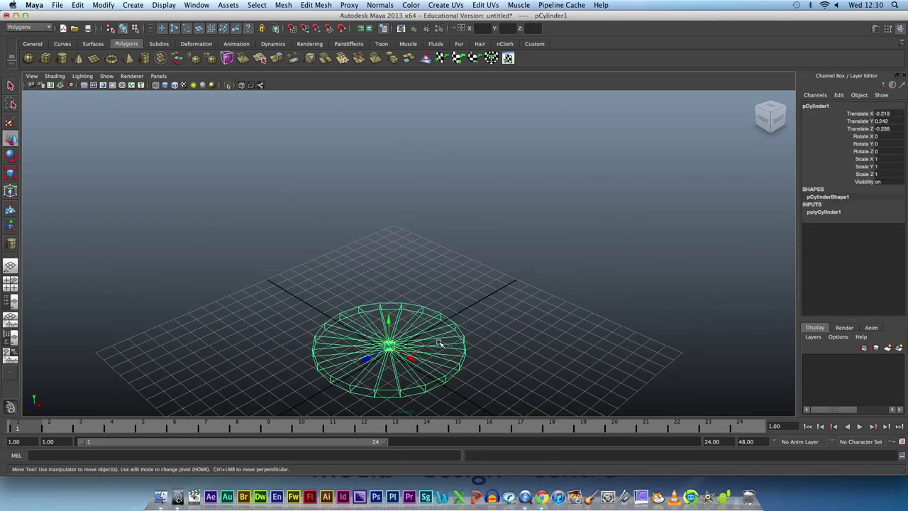
scroll(432, 341, down, 1)
scroll(415, 339, down, 1)
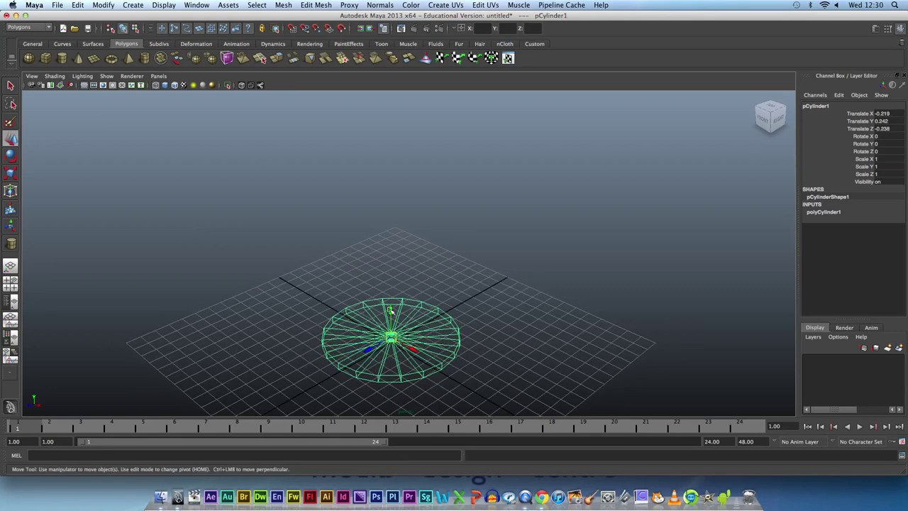
drag(391, 310, 392, 317)
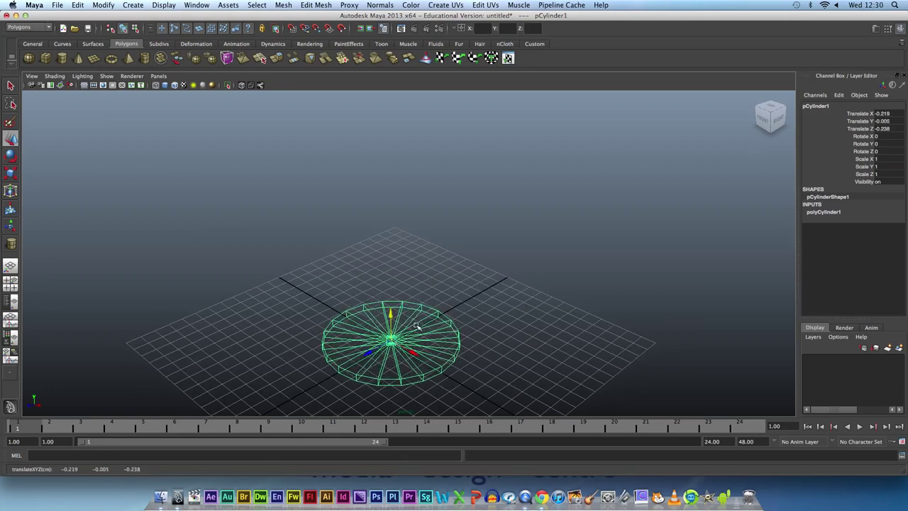
key(ctrl+z)
Step: Display the cylinder shaded in the perspective view and switch to face selection
key(space)
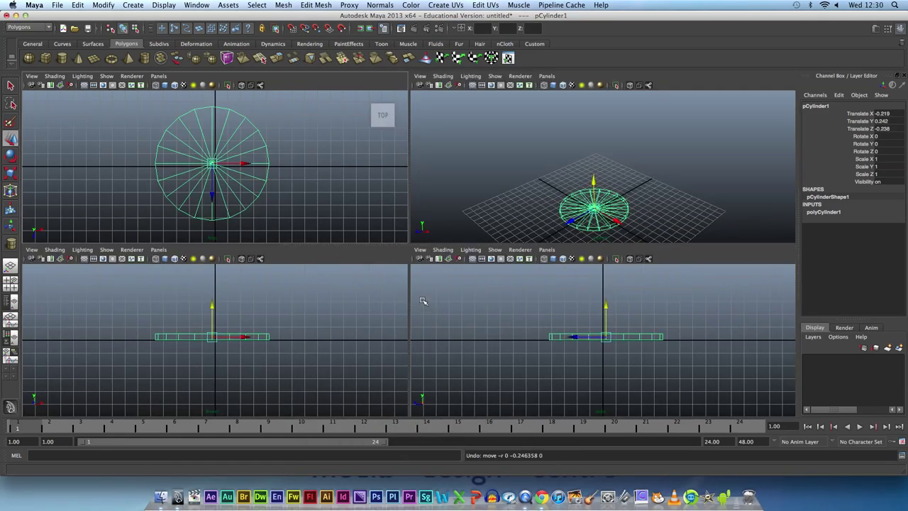
key(space)
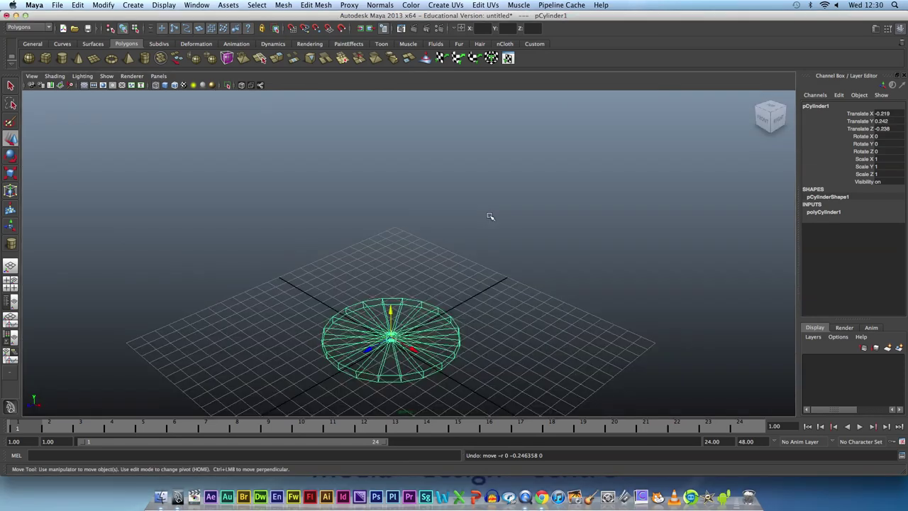
key(5)
right_drag(403, 329, 393, 310)
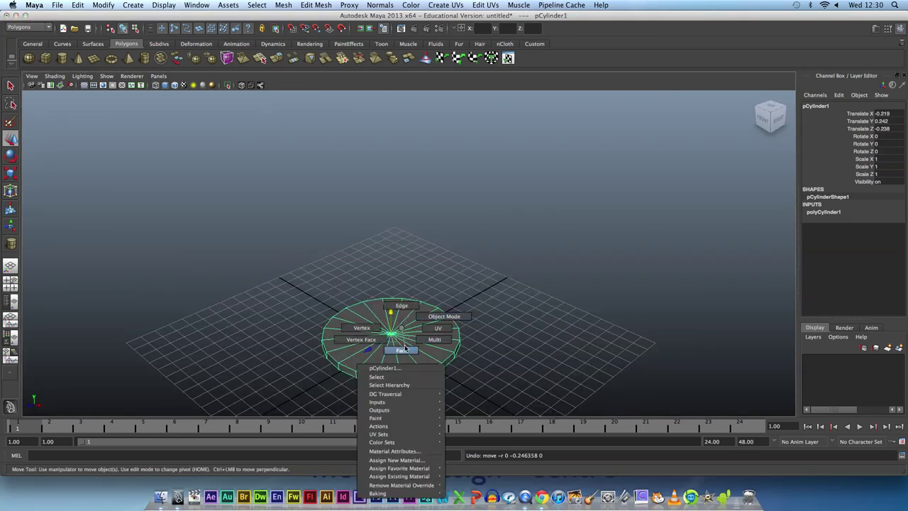
Step: Select all the faces around the disc's top cap
click(393, 309)
shift+click(418, 318)
shift+click(440, 328)
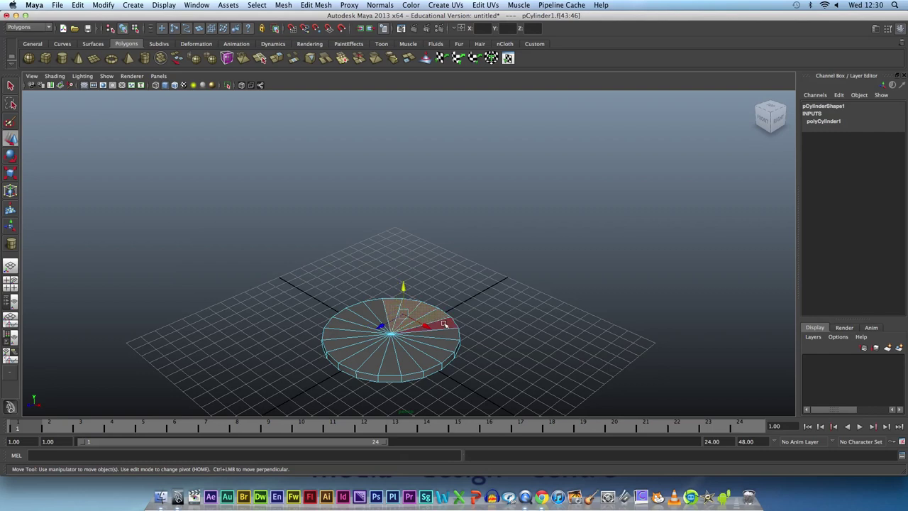
shift+click(449, 342)
shift+click(437, 351)
shift+click(426, 361)
shift+click(408, 363)
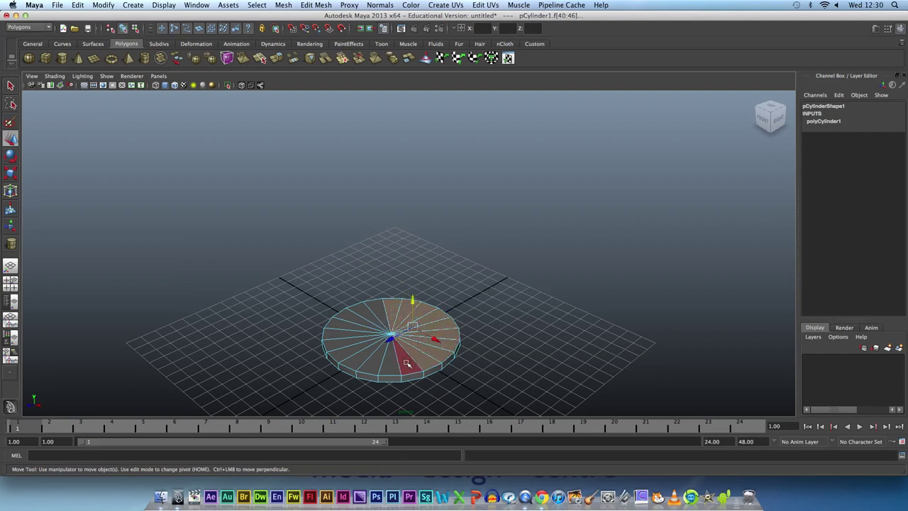
shift+click(367, 360)
shift+click(345, 348)
shift+click(334, 340)
shift+click(330, 330)
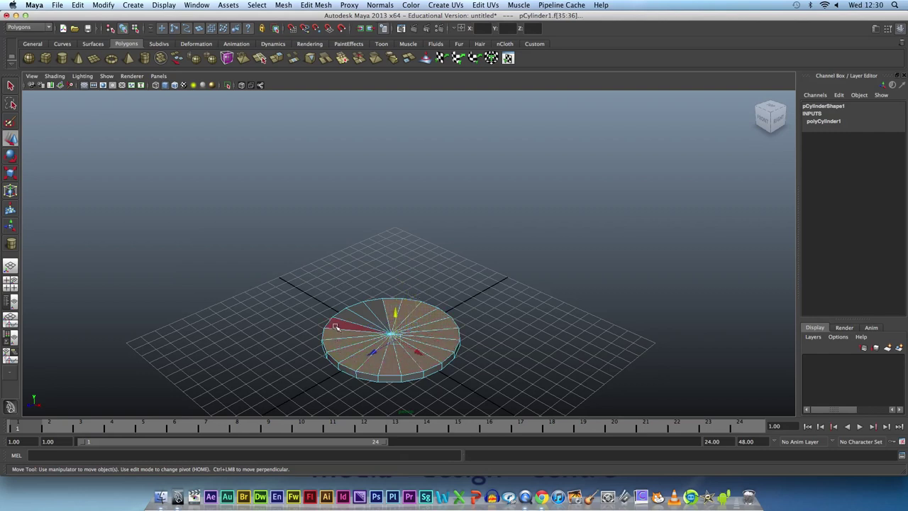
shift+click(334, 324)
shift+click(346, 317)
shift+click(366, 309)
shift+click(380, 304)
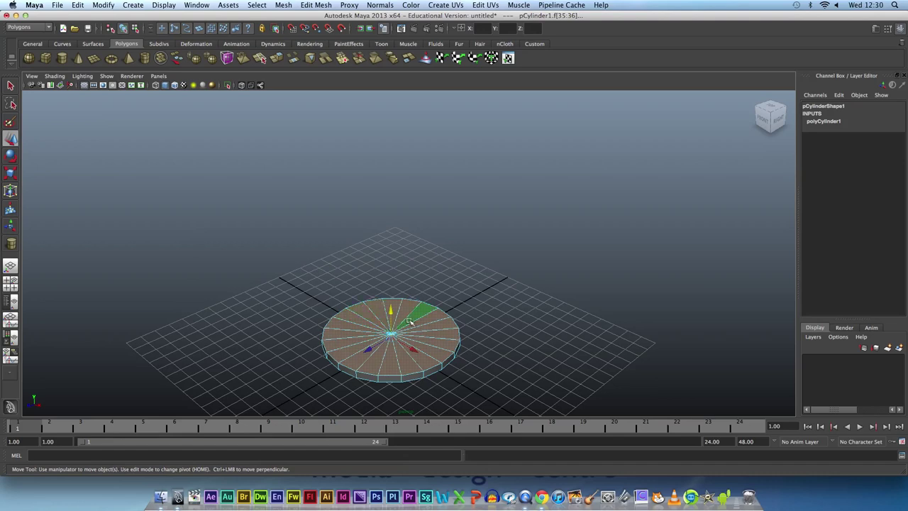
Step: Scale the cap faces to about 1.073 along X and Z
key(r)
drag(391, 334, 400, 337)
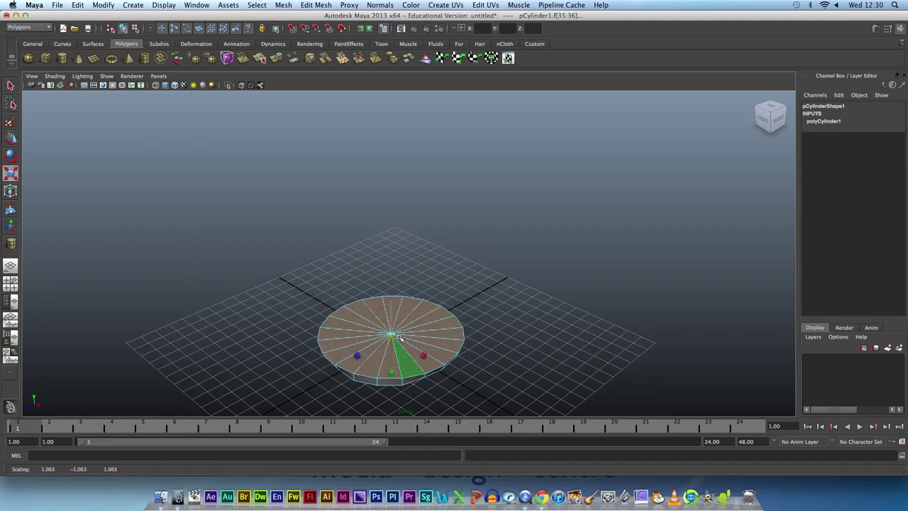
mouse_move(480, 345)
alt+mouse_down()
mouse_move(487, 300)
mouse_move(401, 271)
alt+mouse_up()
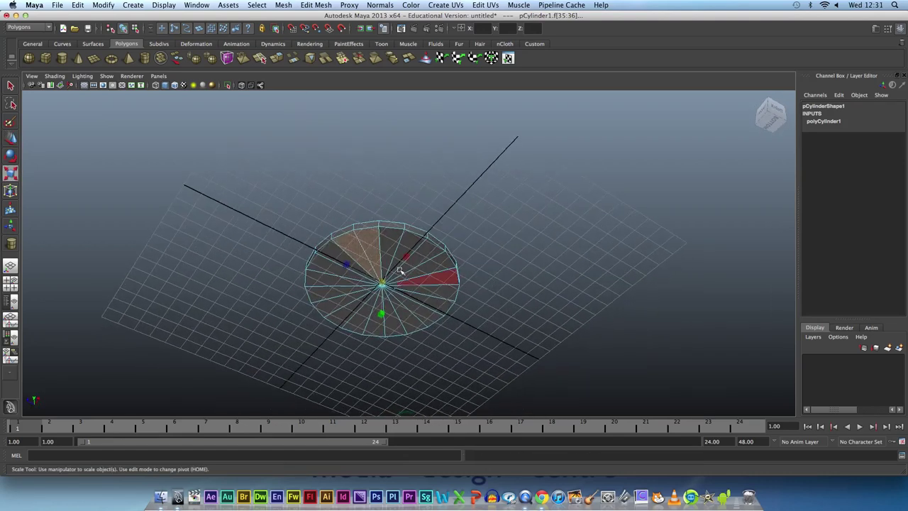
click(371, 253)
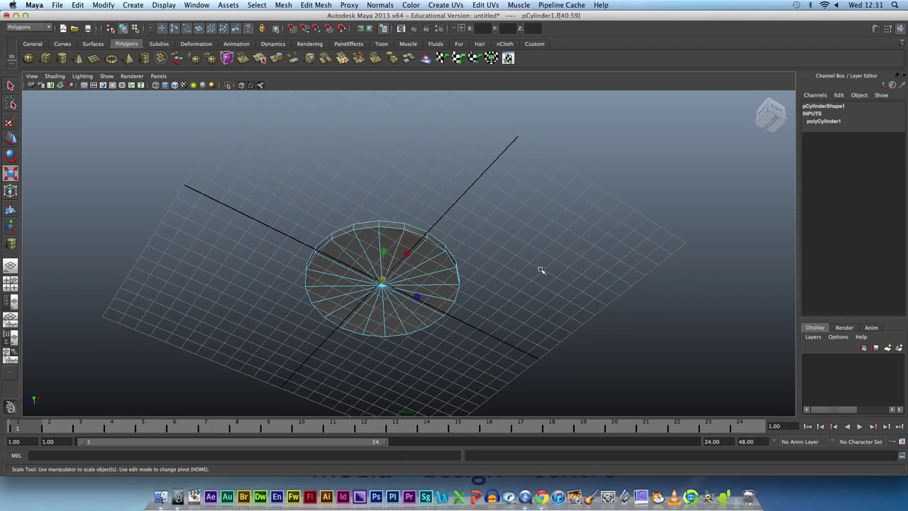
alt+drag(541, 268, 477, 267)
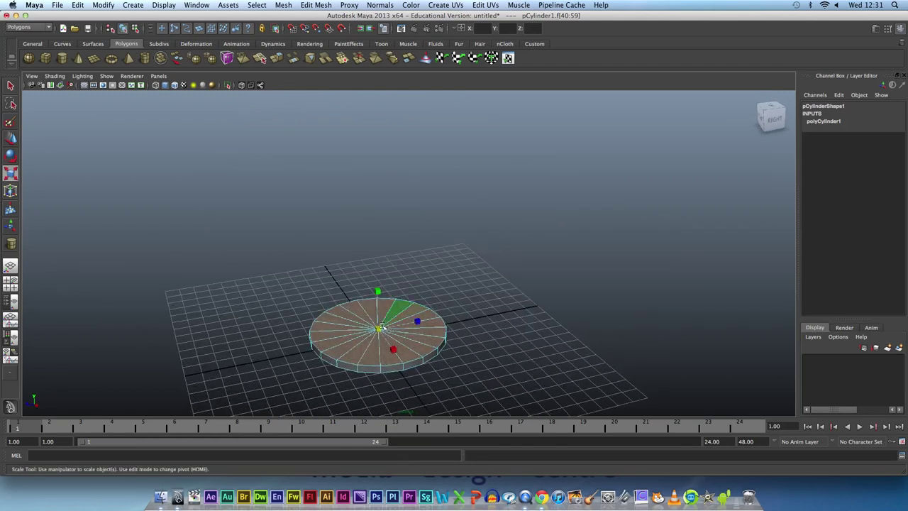
drag(380, 328, 386, 331)
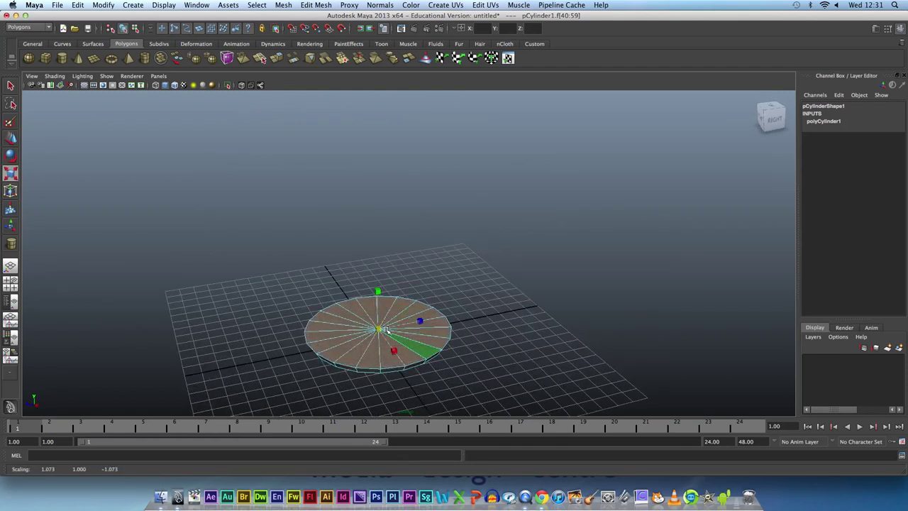
Step: Extrude the top cap faces upward by about 0.374 and check the bottle reference photo
click(320, 5)
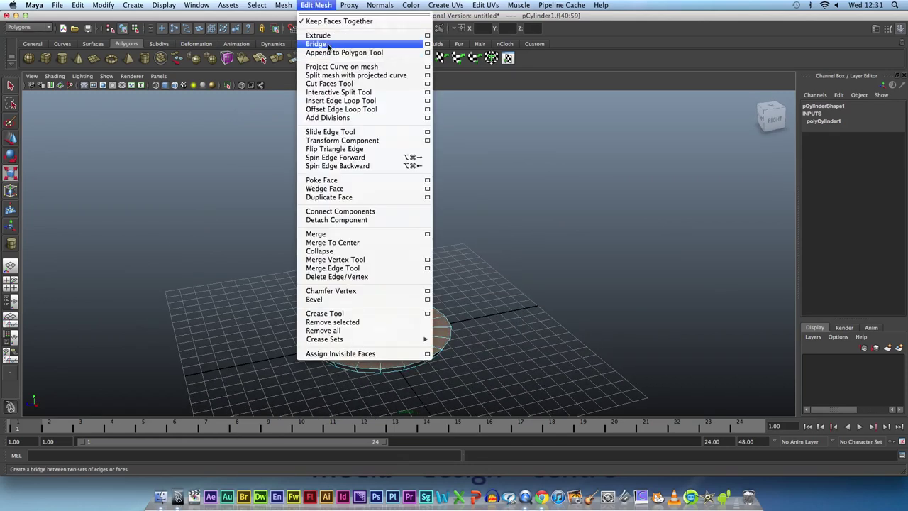
click(319, 32)
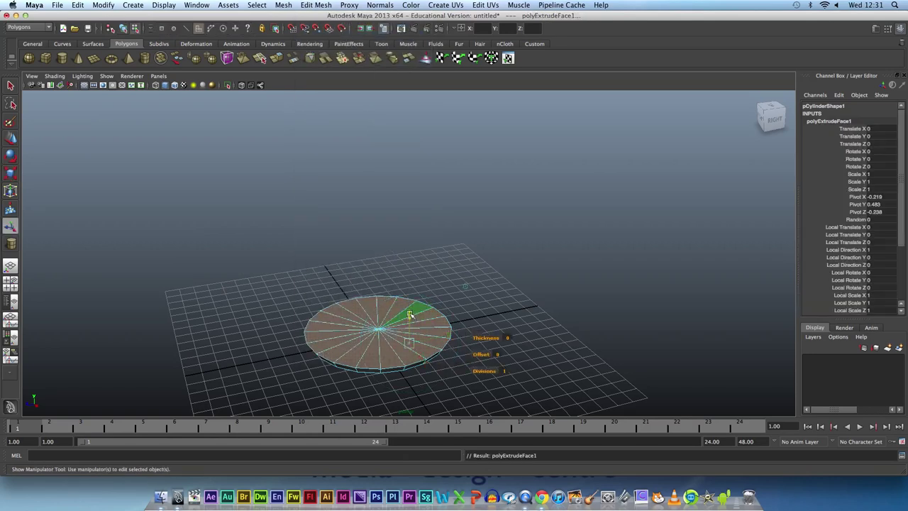
drag(410, 321, 410, 190)
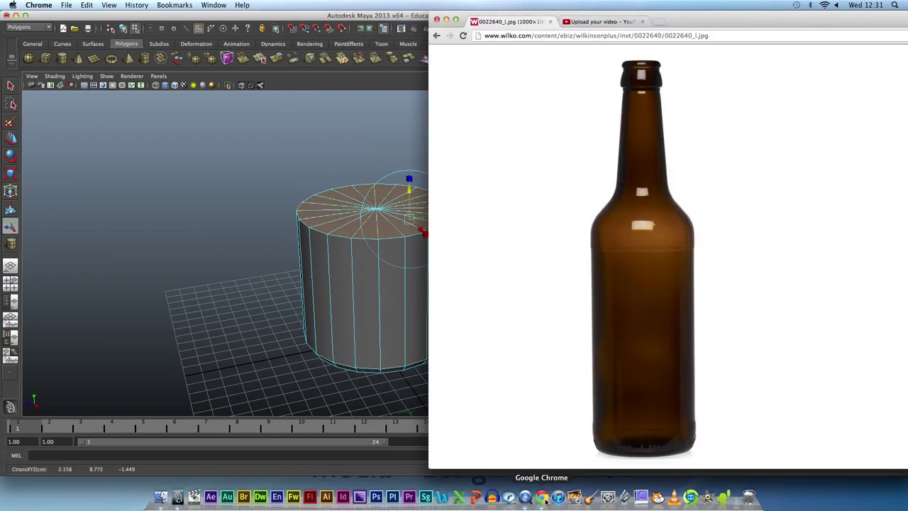
click(543, 498)
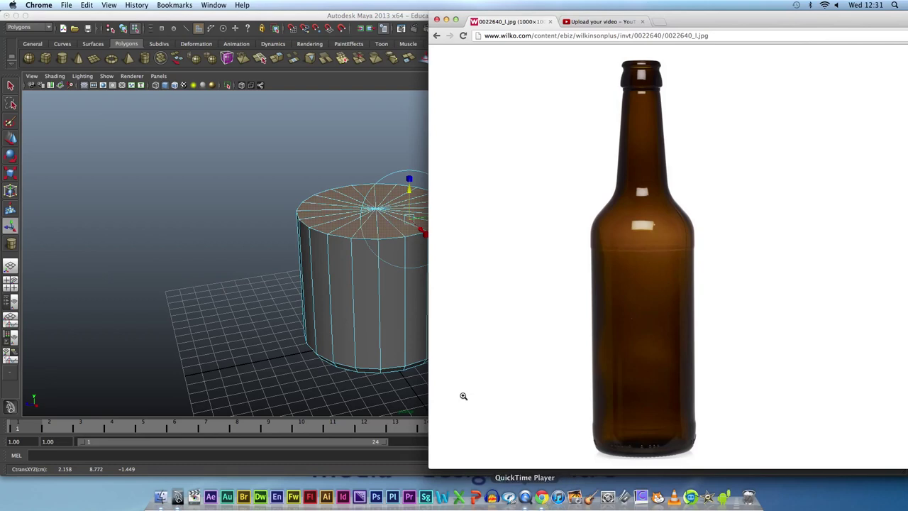
Step: Extrude the top faces again, push them down into a flat disc, and add polyExtrudeFace2
click(376, 171)
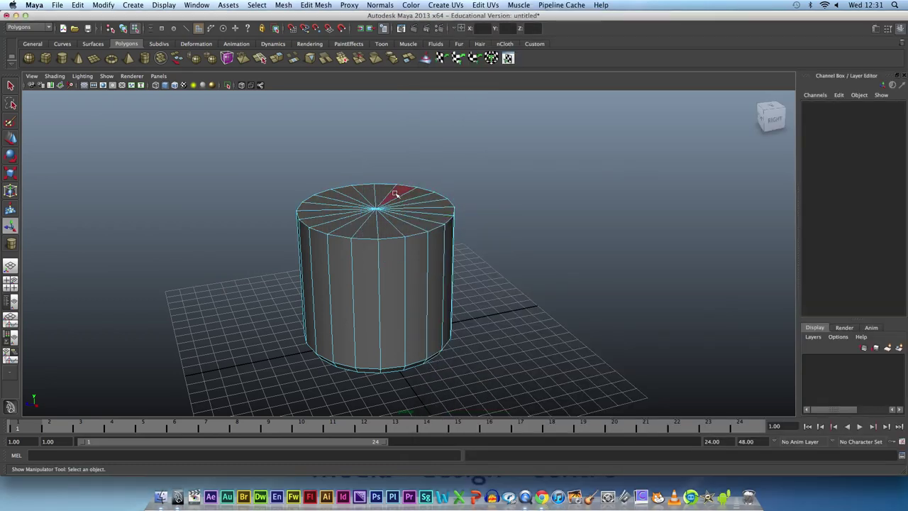
key(ctrl+e)
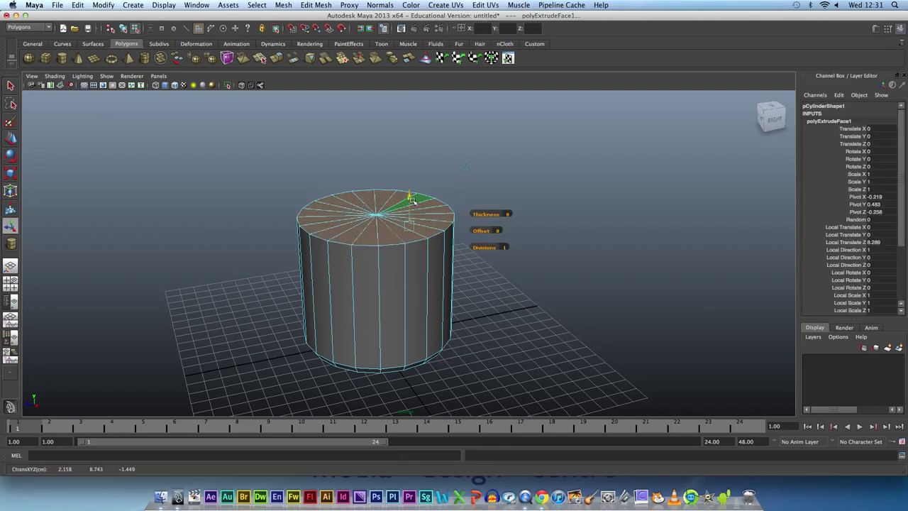
drag(409, 203, 426, 310)
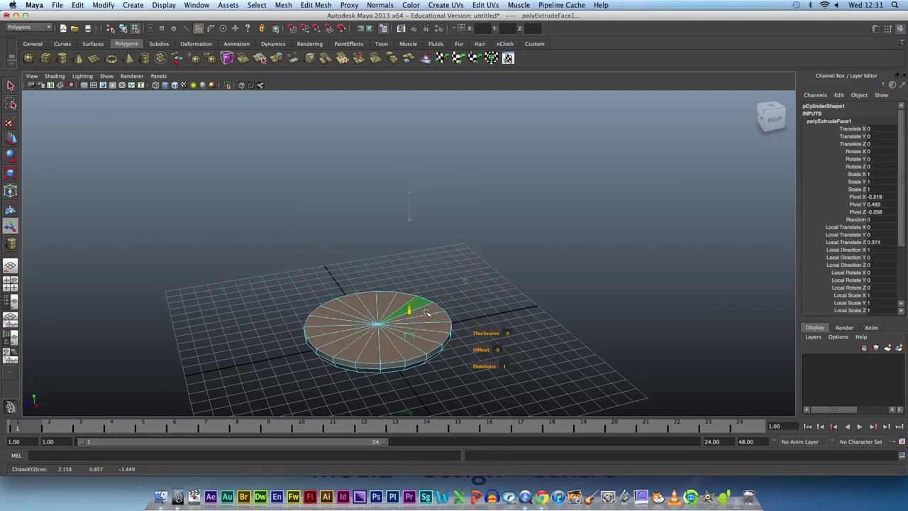
key(ctrl+e)
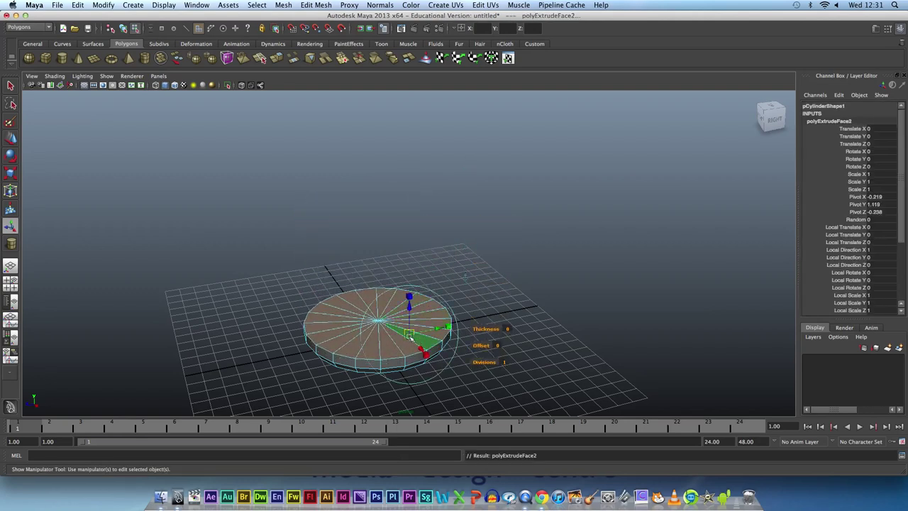
Step: Undo the extra extrusion and widen the extruded face slightly
key(ctrl+z)
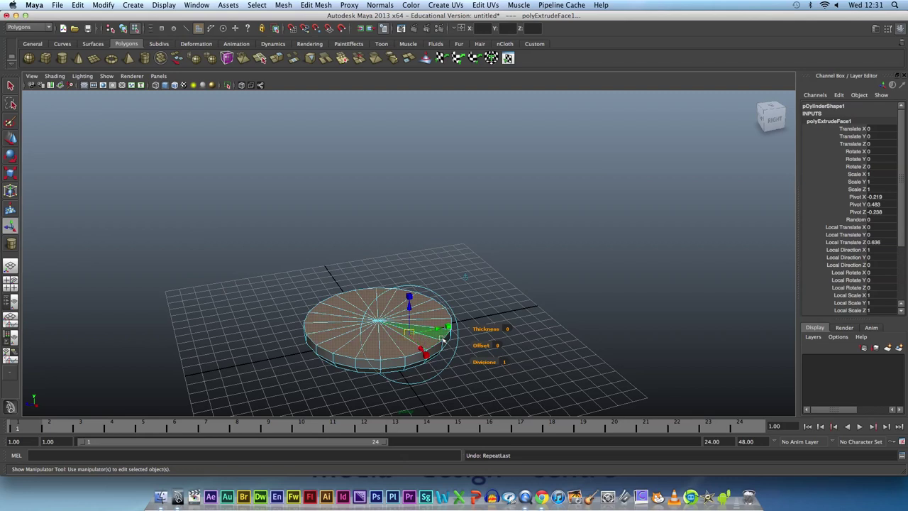
key(r)
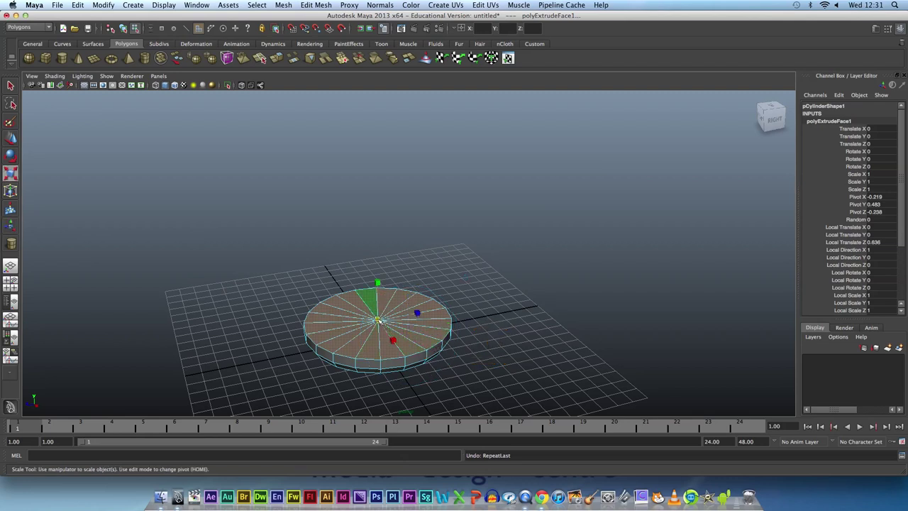
drag(378, 319, 383, 320)
Step: Extrude the top face up into a tall cylinder body and add polyExtrudeFace3 on top
click(389, 291)
key(ctrl+e)
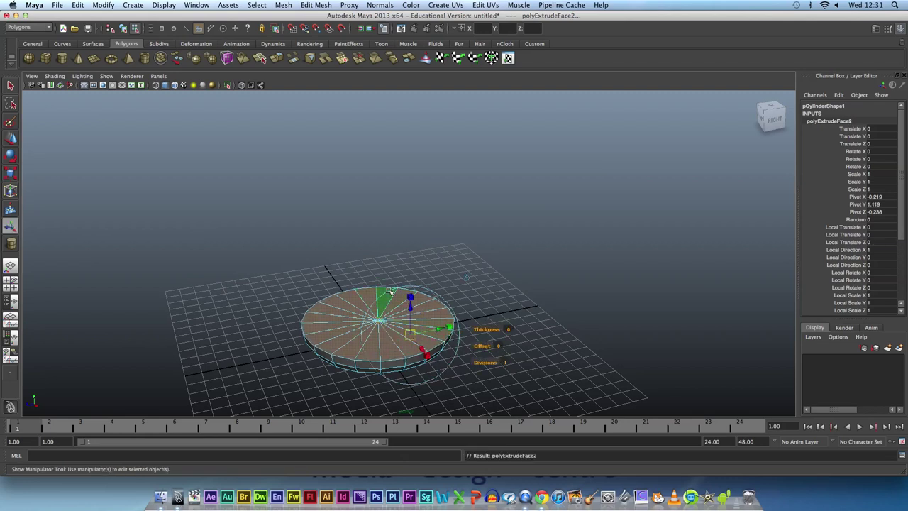
drag(411, 308, 424, 182)
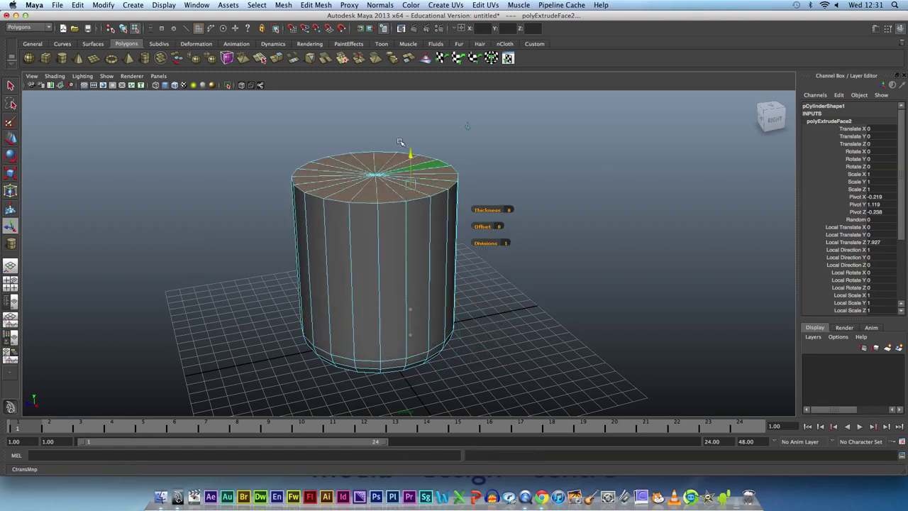
alt+middle_drag(424, 183, 427, 270)
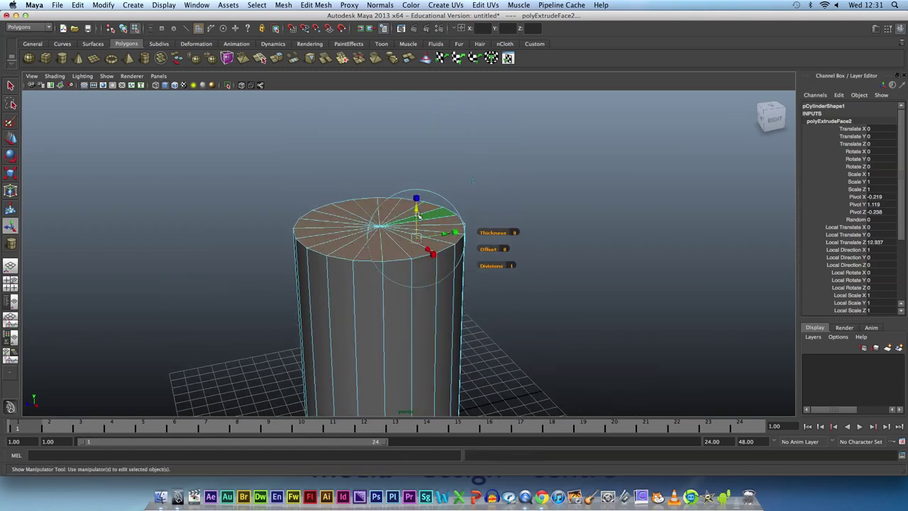
drag(419, 212, 416, 175)
click(315, 5)
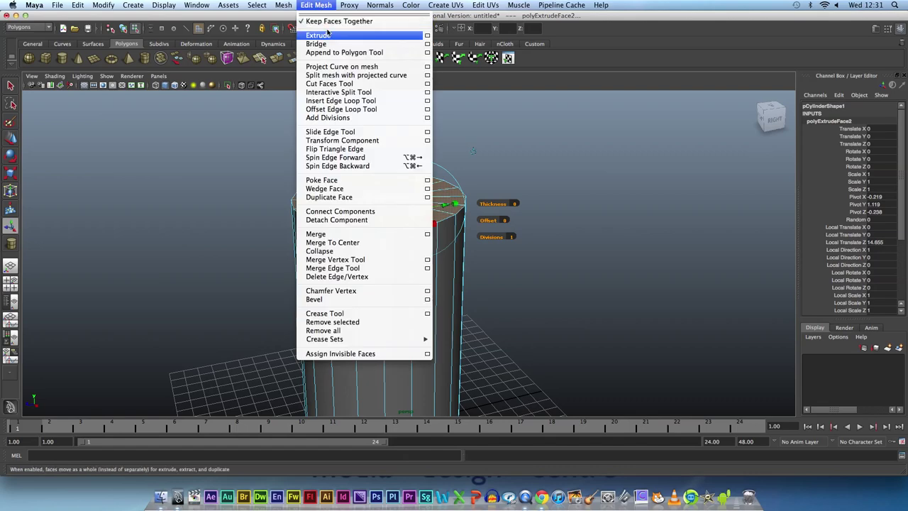
click(326, 30)
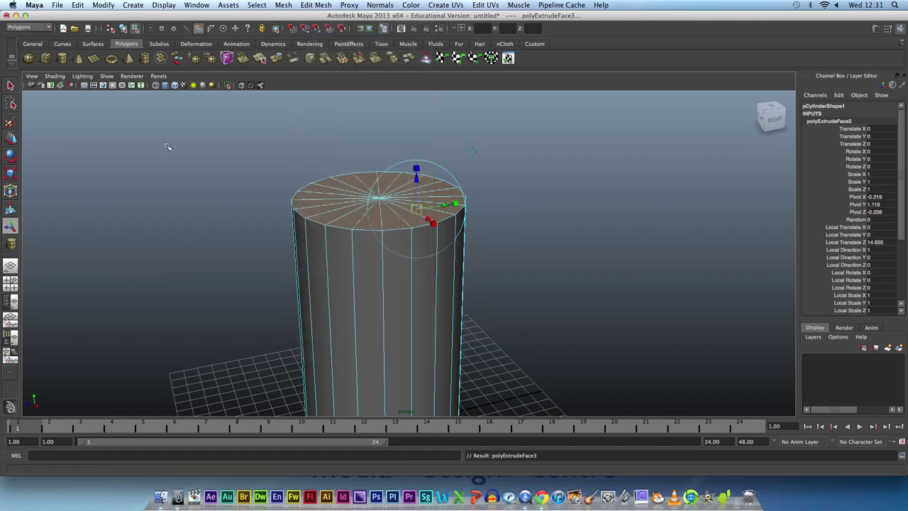
Step: Shrink the top face inward and raise it to begin the shoulder, comparing with the reference
click(11, 173)
drag(380, 200, 367, 202)
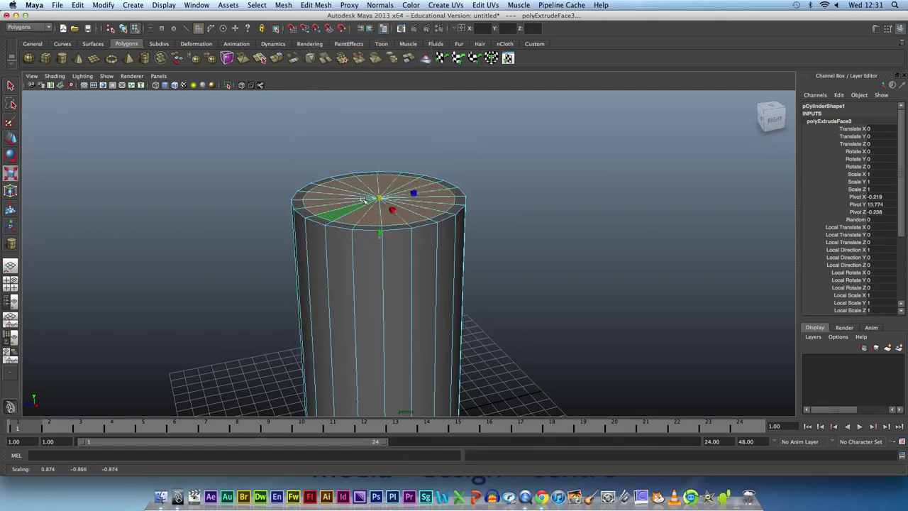
key(w)
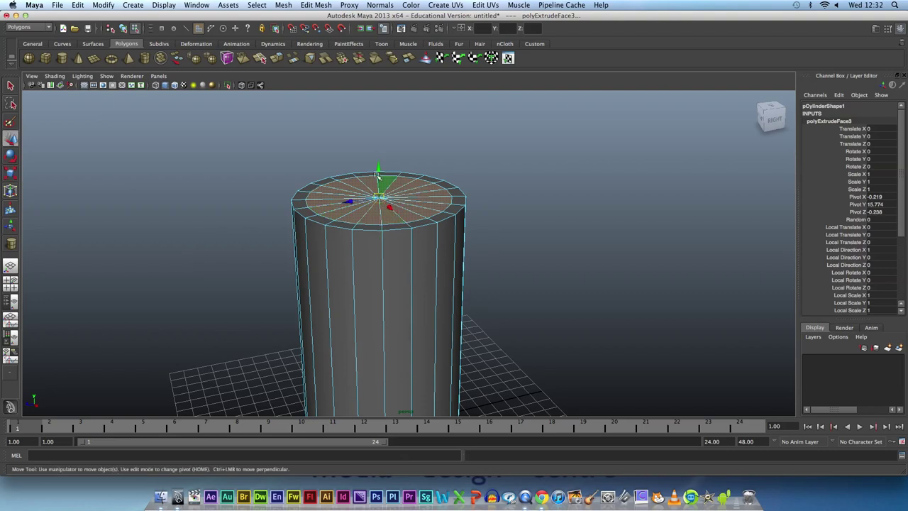
drag(378, 176, 379, 149)
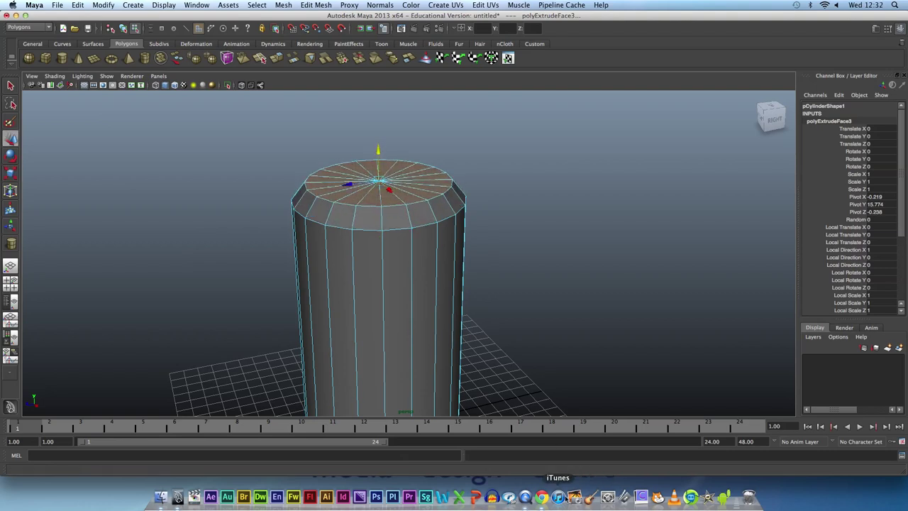
click(542, 497)
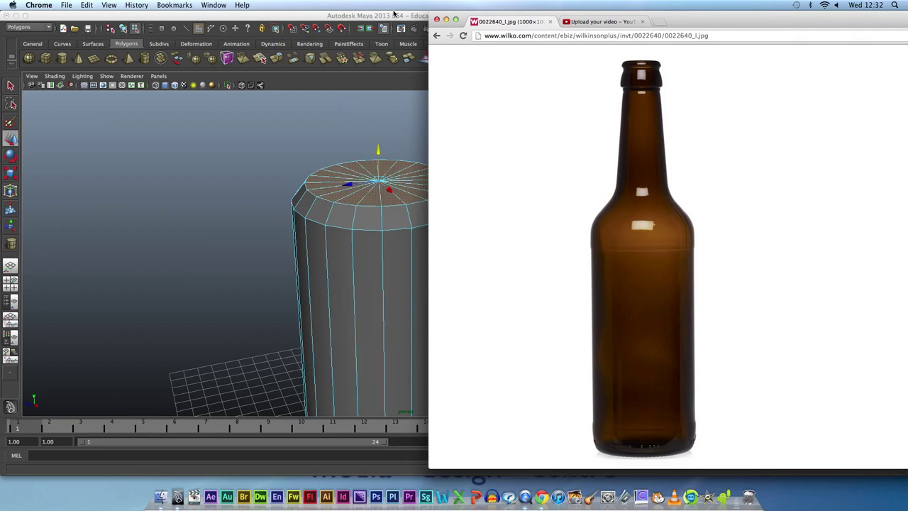
click(394, 14)
Step: Add extrusions through polyExtrudeFace5 to round the shoulder, then bring back the reference photo
key(r)
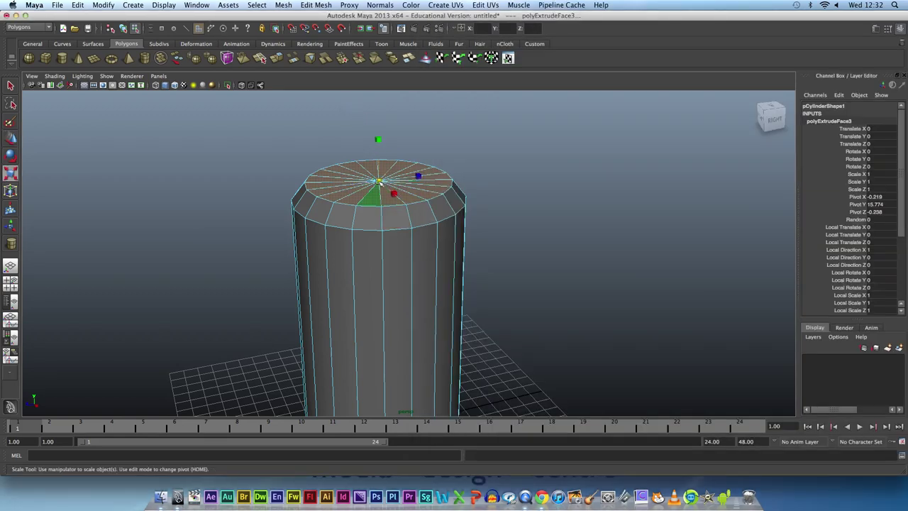
mouse_move(380, 182)
mouse_down()
mouse_move(389, 185)
mouse_move(409, 142)
mouse_move(366, 168)
mouse_up()
key(ctrl+e)
key(r)
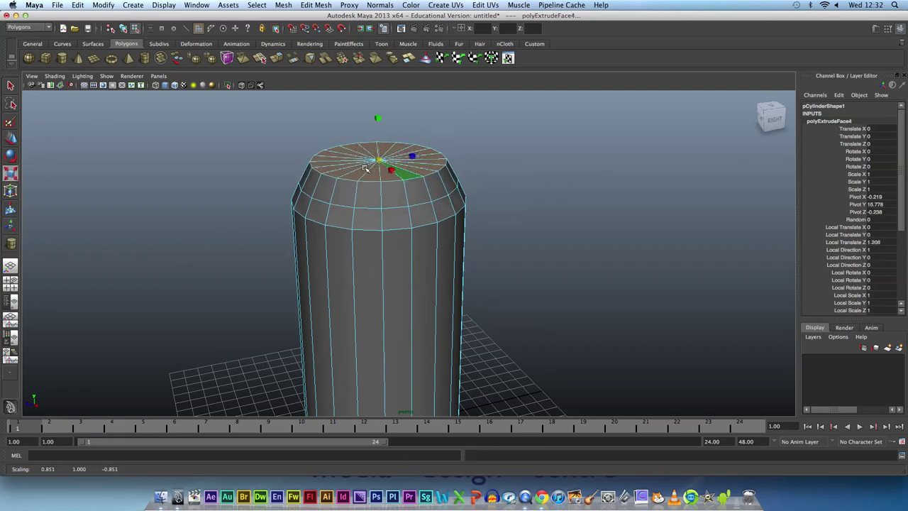
scroll(383, 177, down, 2)
scroll(401, 186, down, 2)
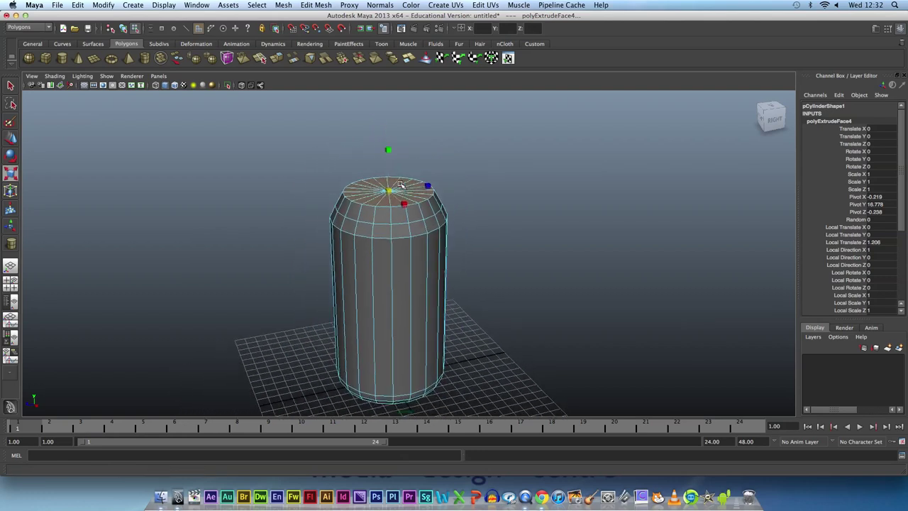
key(ctrl+e)
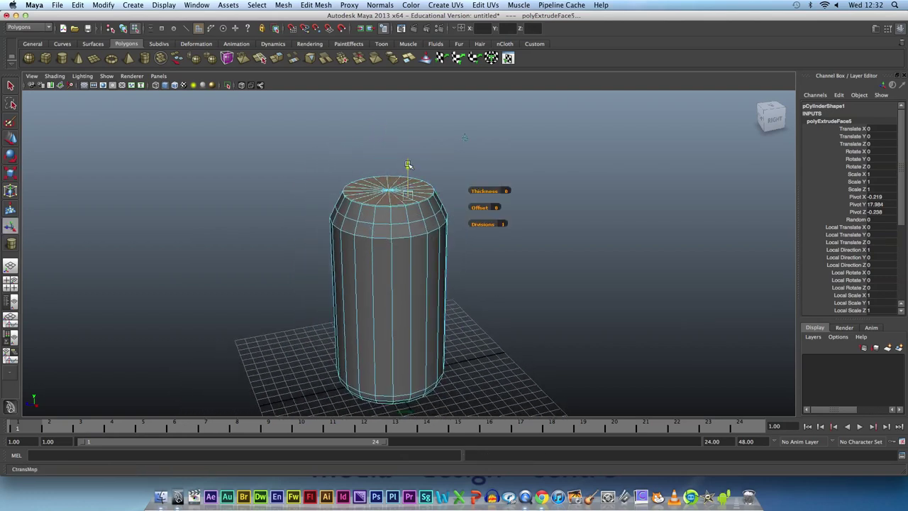
mouse_move(405, 172)
mouse_down()
mouse_move(406, 155)
mouse_move(378, 183)
mouse_move(428, 196)
mouse_up()
key(r)
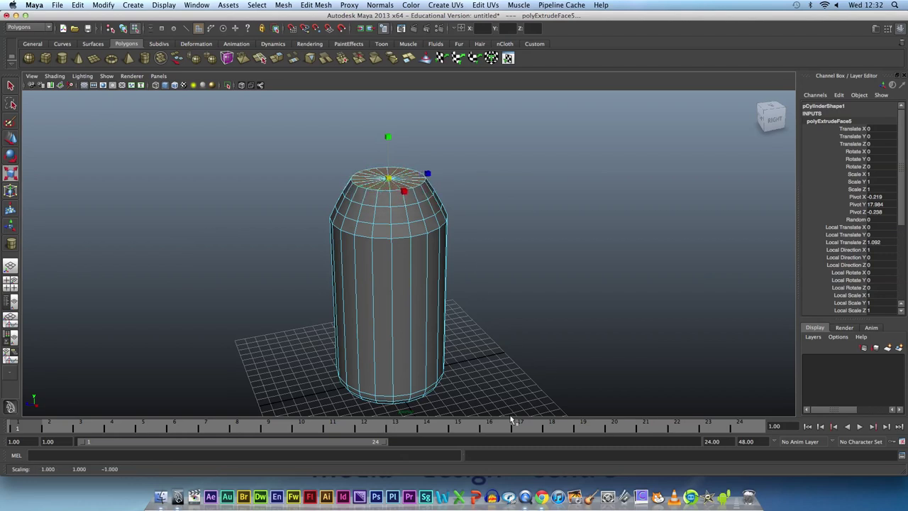
click(542, 496)
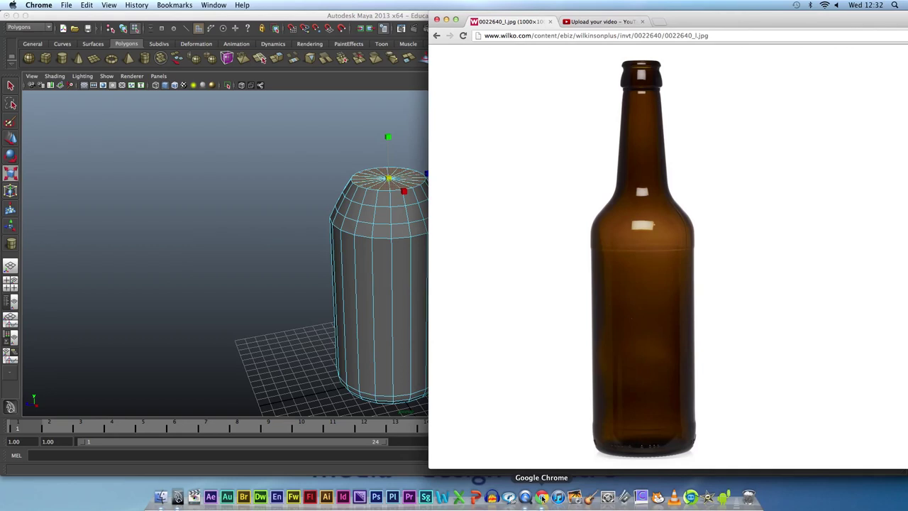
Step: Raise the top face slightly and extrude it upward to start a narrow neck
click(421, 181)
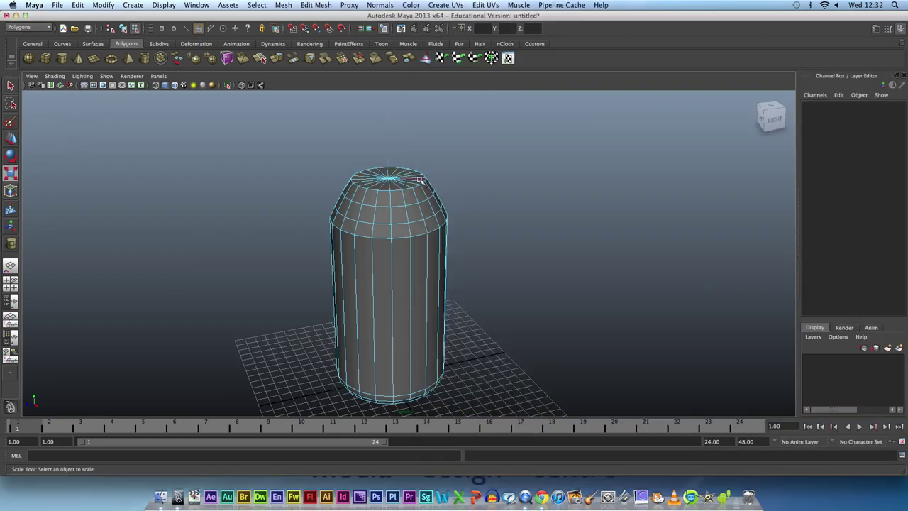
click(386, 176)
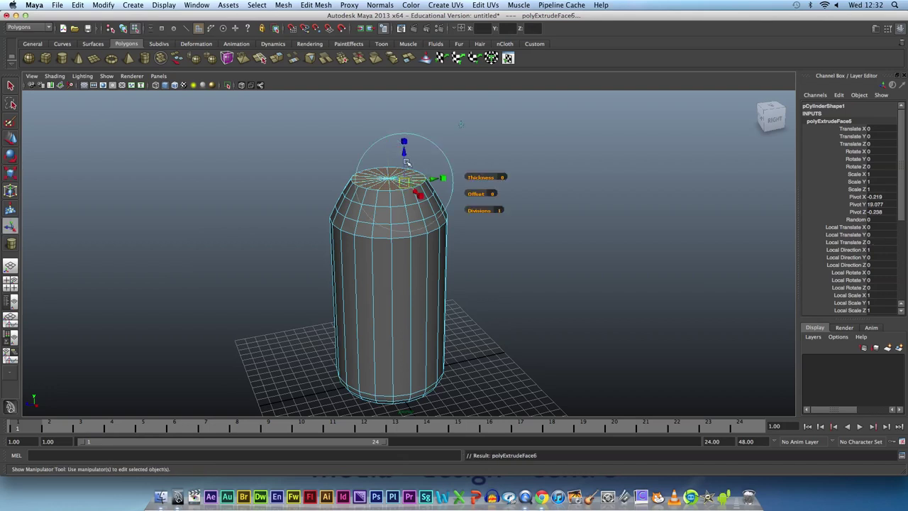
drag(402, 181, 377, 165)
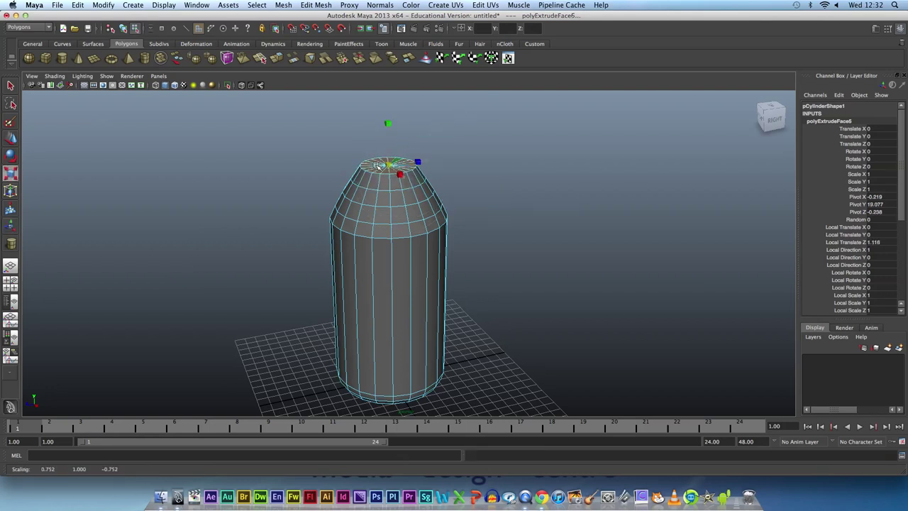
alt+middle_drag(454, 182, 449, 279)
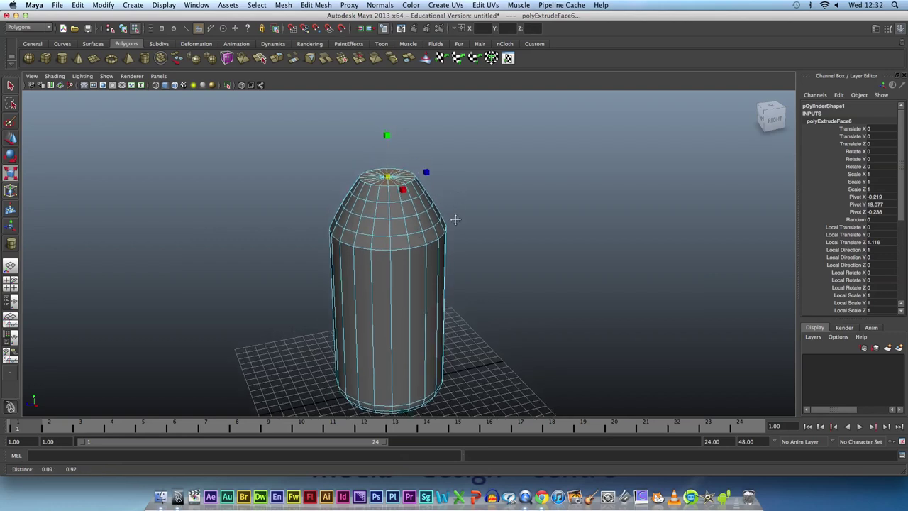
key(ctrl+e)
drag(392, 245, 377, 215)
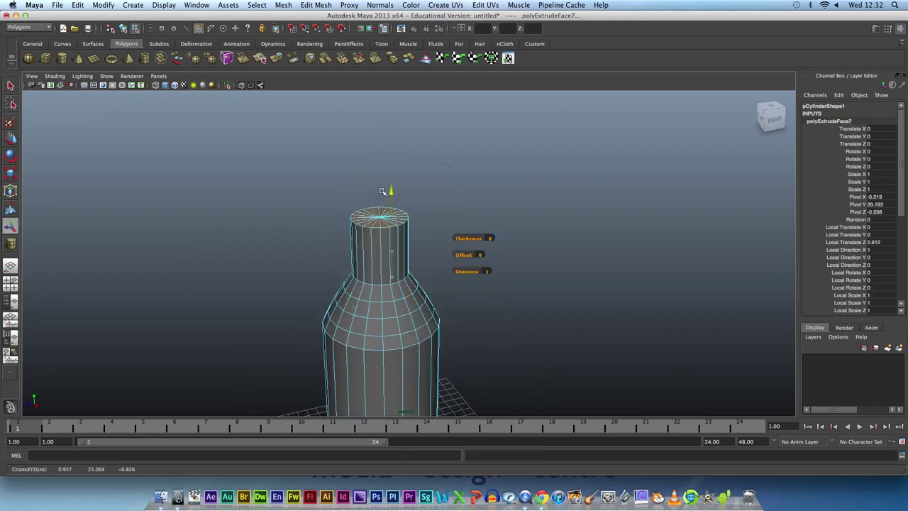
Step: Extrude more neck sections up to polyExtrudeFace14, scale the rim to about 0.834, and deselect
key(ctrl+e)
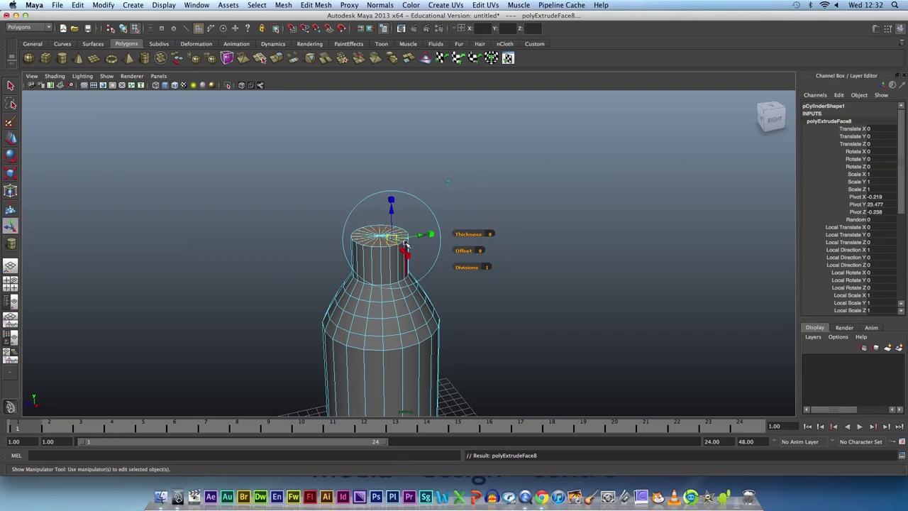
drag(391, 210, 393, 131)
key(ctrl+e)
key(ctrl+e)
key(ctrl+e)
key(ctrl+e)
key(ctrl+e)
key(ctrl+e)
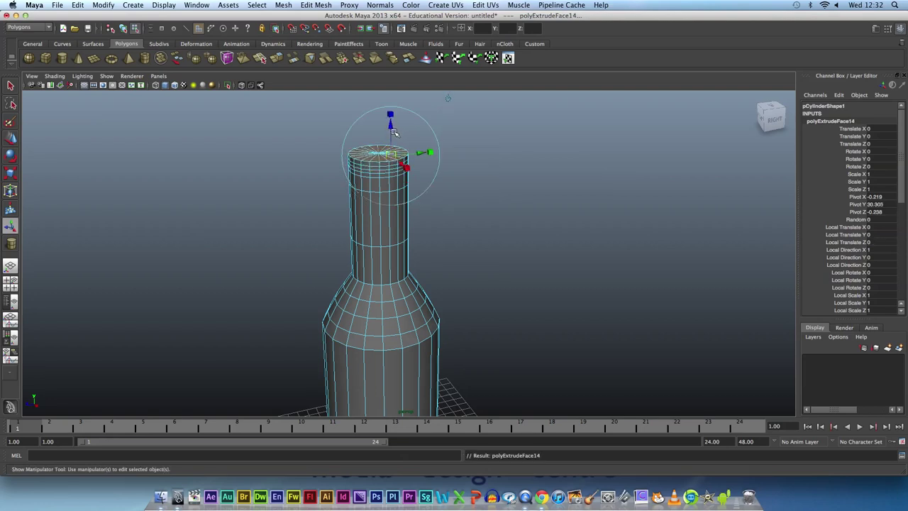
key(r)
drag(380, 152, 372, 155)
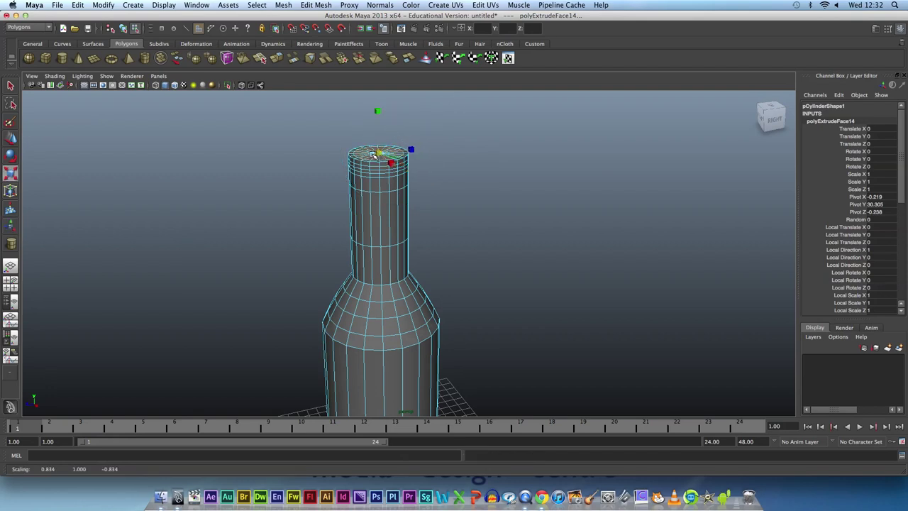
drag(372, 154, 383, 162)
click(449, 192)
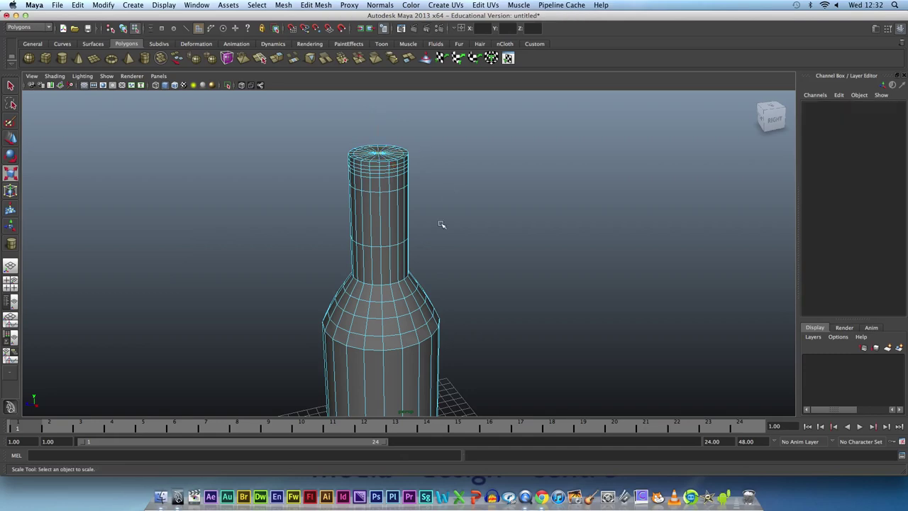
Step: In the front view, select the shoulder vertex rings and squash them down in Y
key(space)
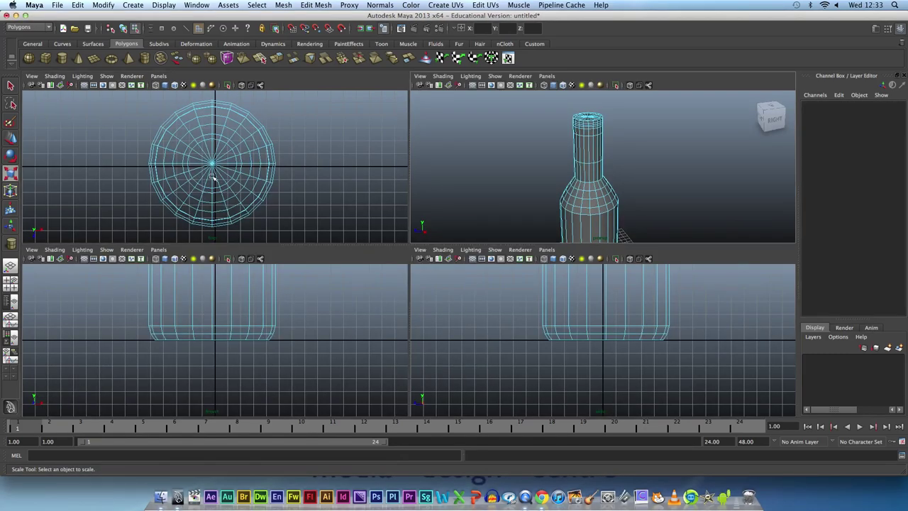
key(space)
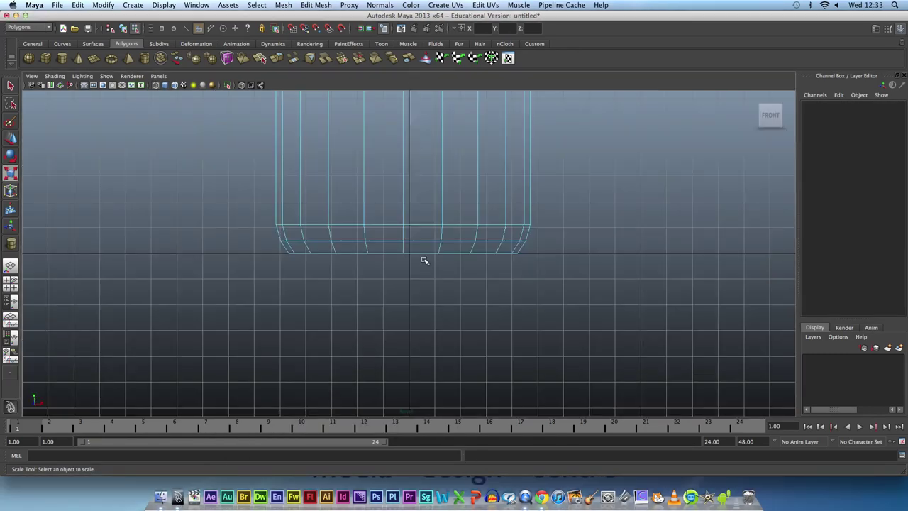
alt+middle_drag(420, 271, 429, 237)
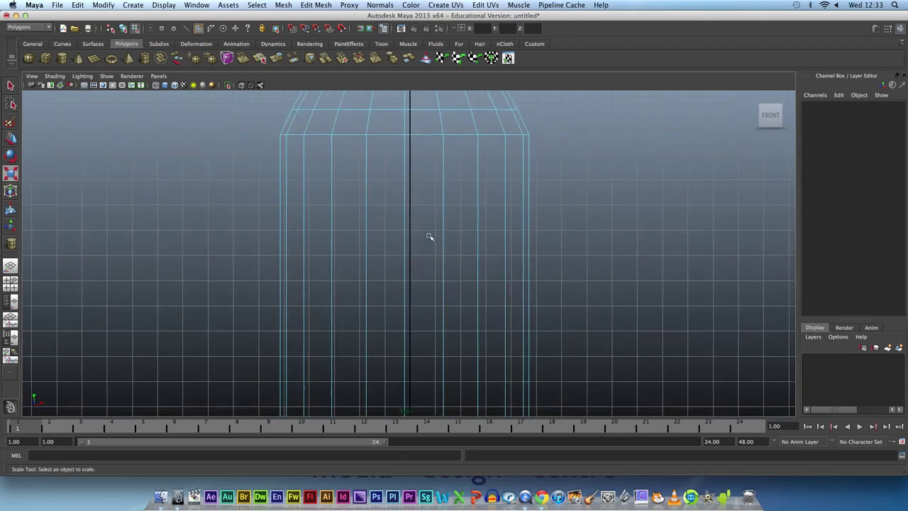
scroll(429, 237, down, 3)
scroll(429, 237, down, 3)
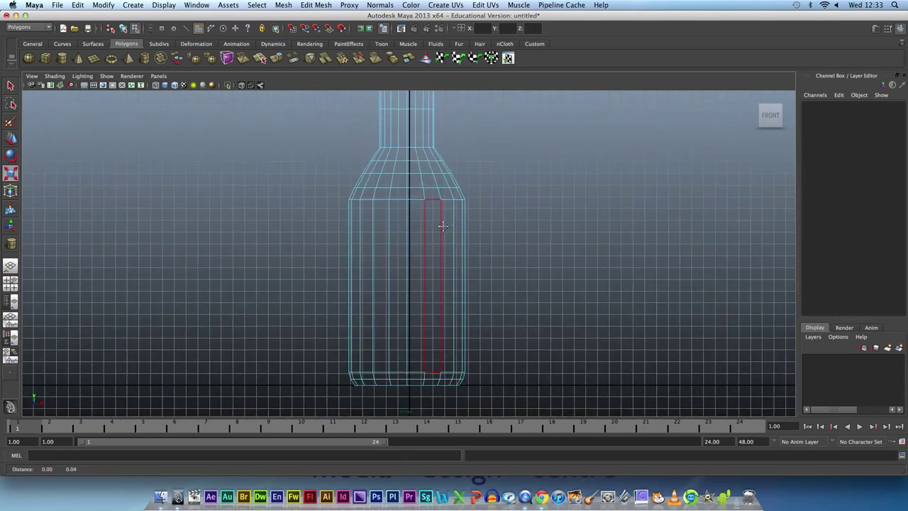
right_drag(406, 252, 373, 254)
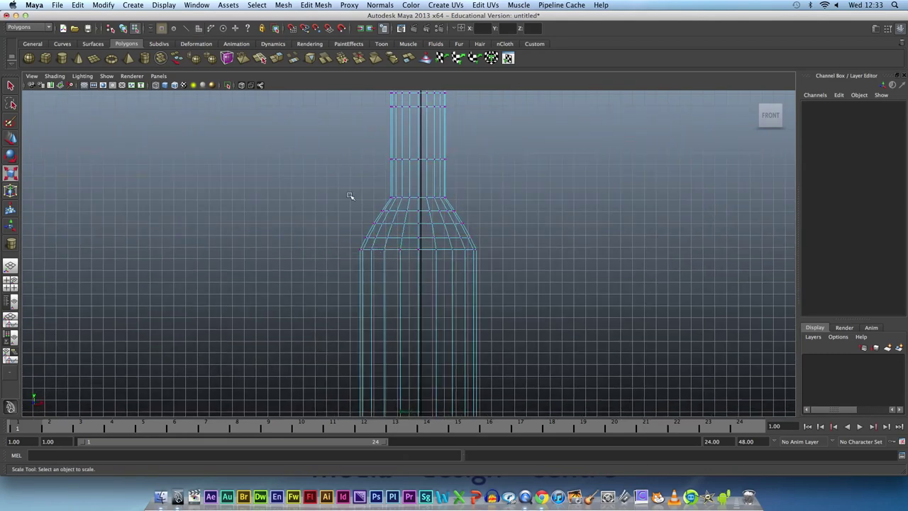
drag(342, 193, 544, 275)
drag(419, 267, 417, 246)
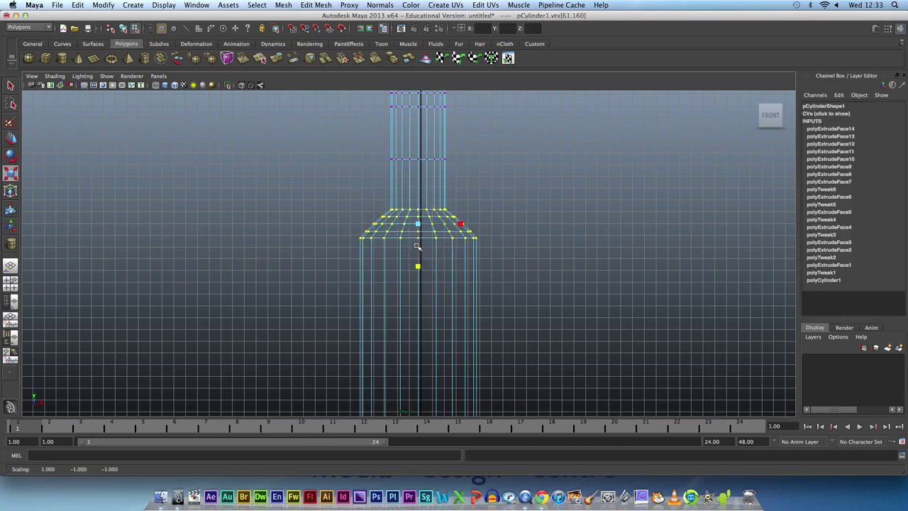
Step: Narrow the neck's middle and top vertex rows, then lower the middle ring toward the shoulder
drag(365, 151, 496, 180)
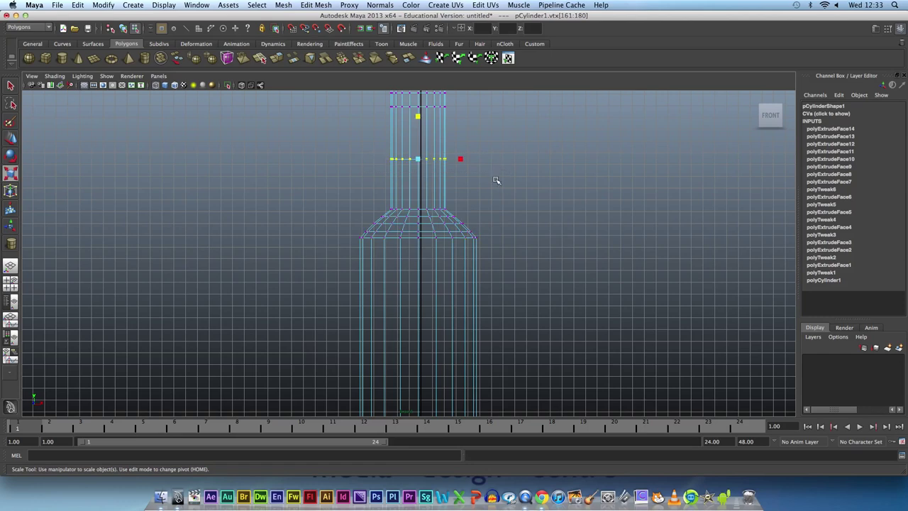
drag(430, 163, 407, 161)
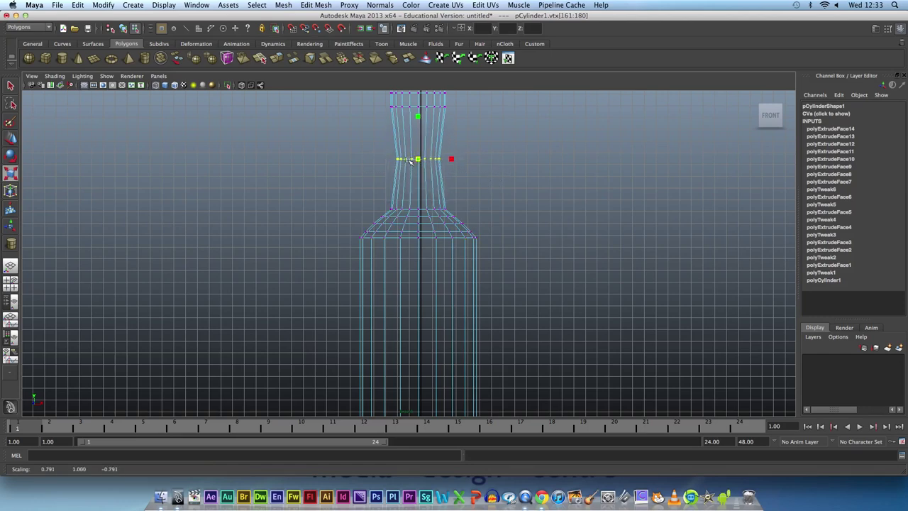
alt+middle_drag(513, 178, 507, 294)
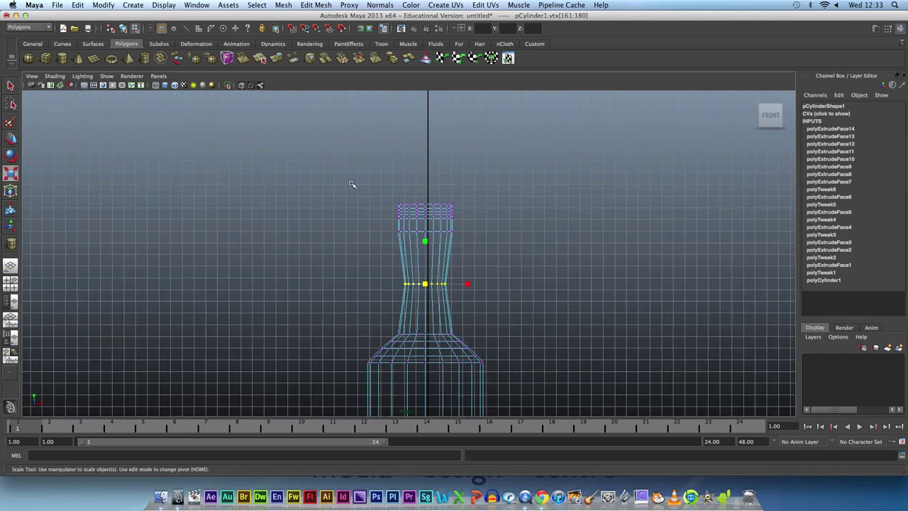
drag(353, 187, 476, 254)
drag(424, 220, 419, 221)
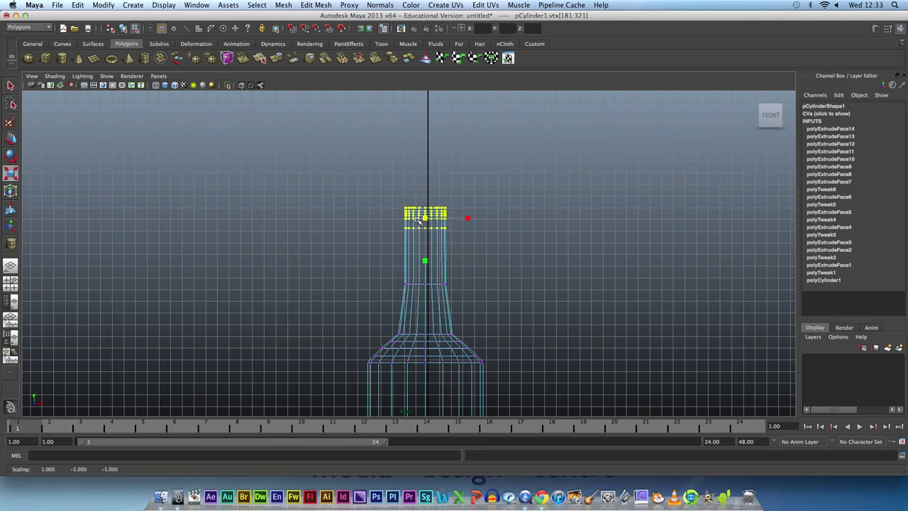
drag(397, 277, 451, 291)
key(w)
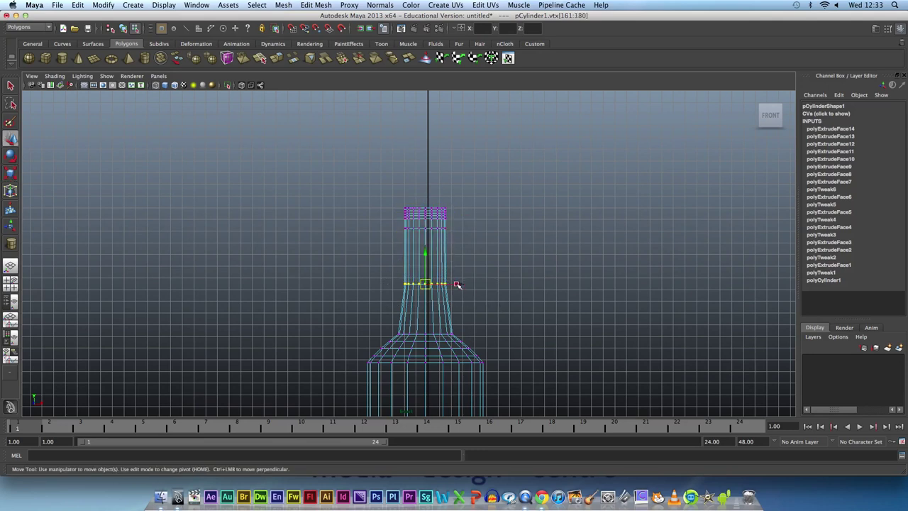
drag(426, 254, 423, 289)
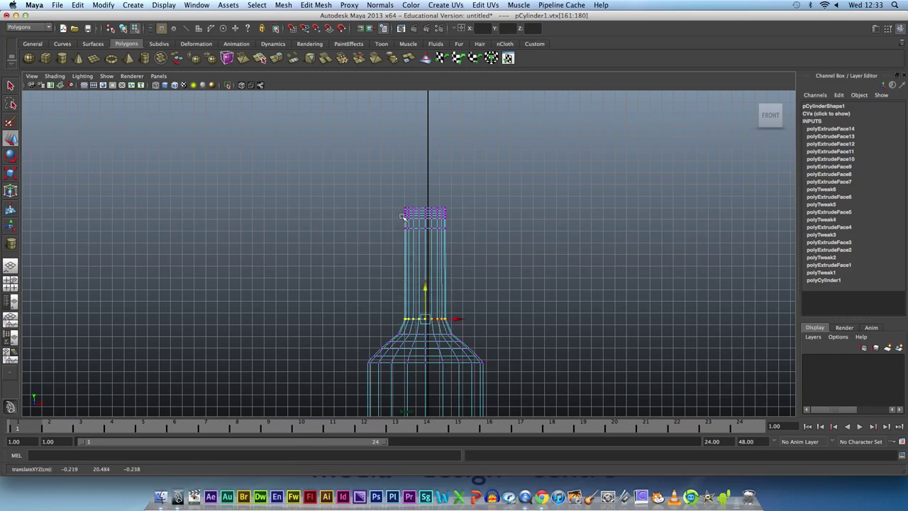
Step: Widen the topmost vertex row slightly to form a rounded lip at the mouth
alt+right_drag(401, 217, 467, 215)
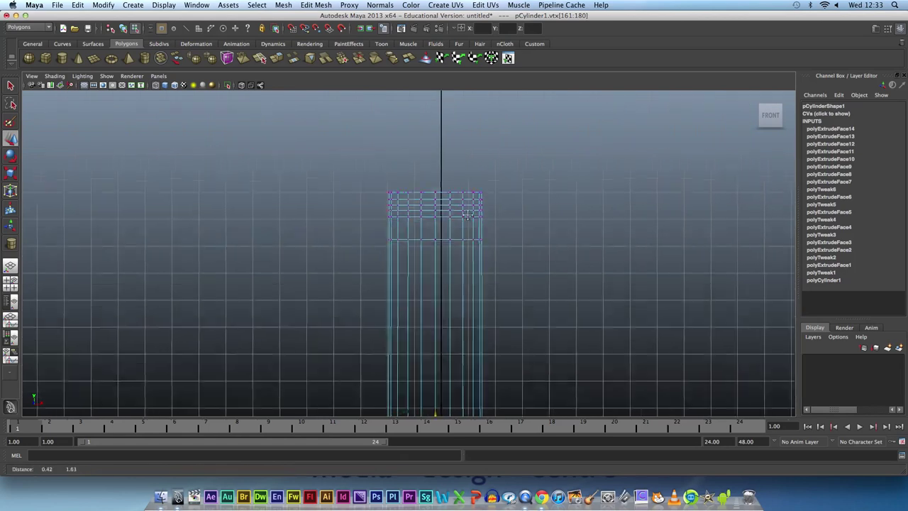
alt+middle_drag(467, 215, 380, 220)
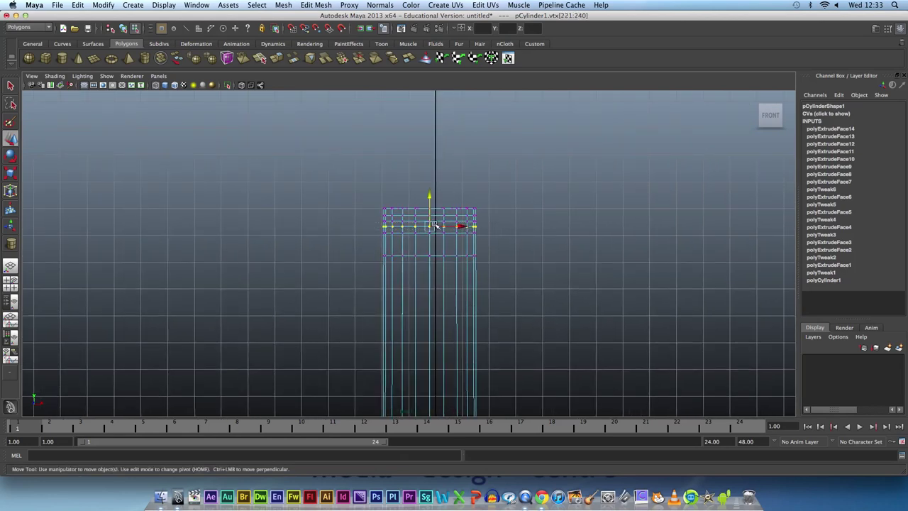
key(r)
drag(434, 226, 434, 228)
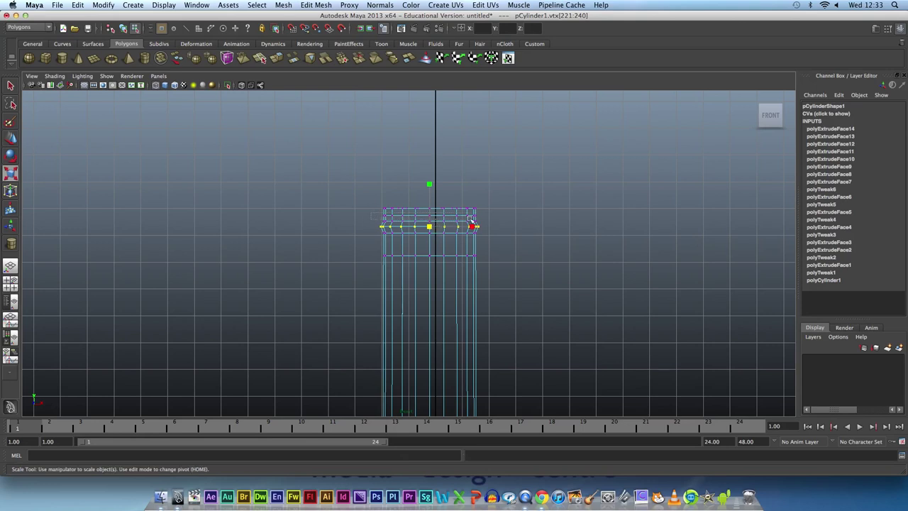
drag(370, 212, 508, 217)
drag(430, 215, 439, 217)
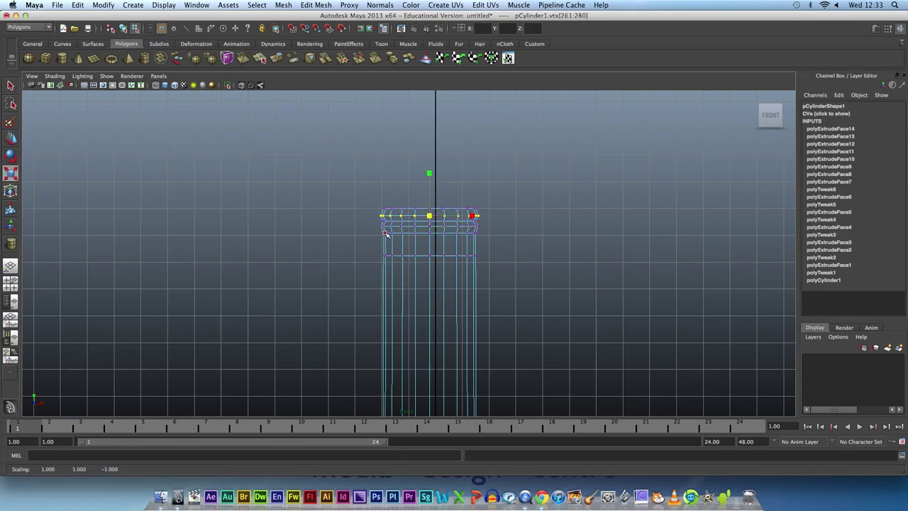
key(space)
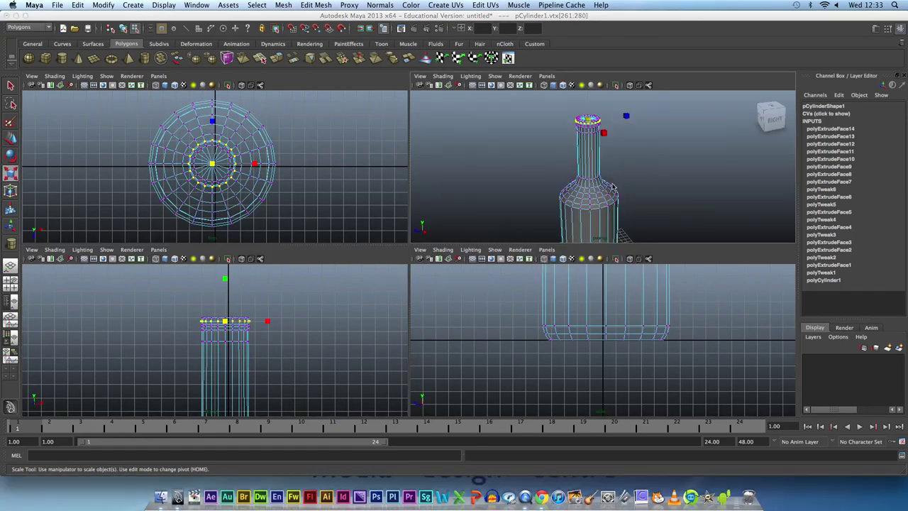
Step: Scale the body and shoulder vertices inward to about 0.948 in perspective view, then deselect
key(space)
mouse_move(566, 213)
alt+mouse_down()
mouse_move(513, 194)
mouse_move(549, 166)
mouse_move(527, 184)
alt+mouse_up()
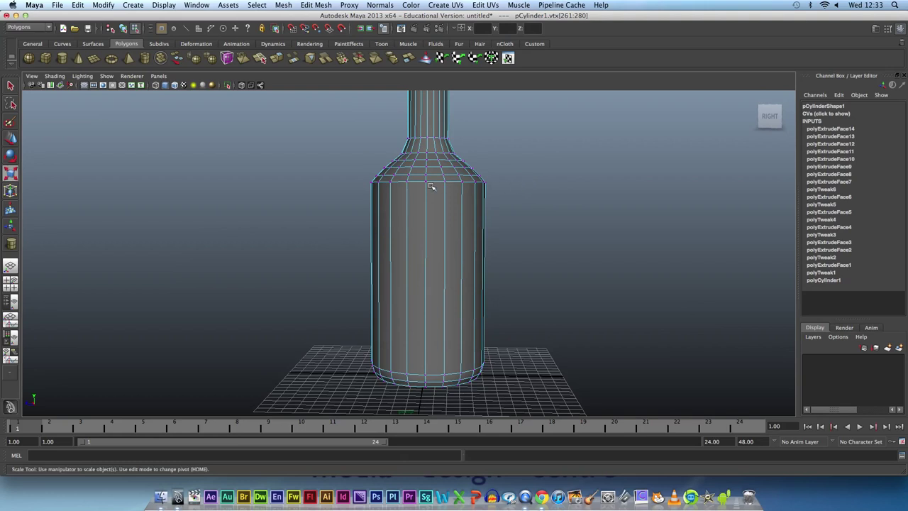
mouse_move(314, 152)
mouse_down()
mouse_move(598, 365)
mouse_move(613, 406)
mouse_up()
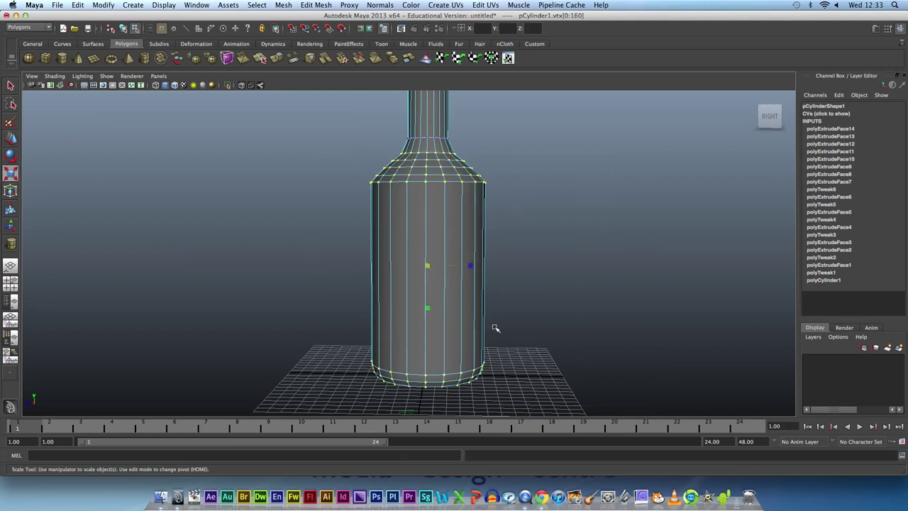
mouse_move(427, 266)
mouse_down()
mouse_move(411, 264)
mouse_move(428, 218)
mouse_up()
key(w)
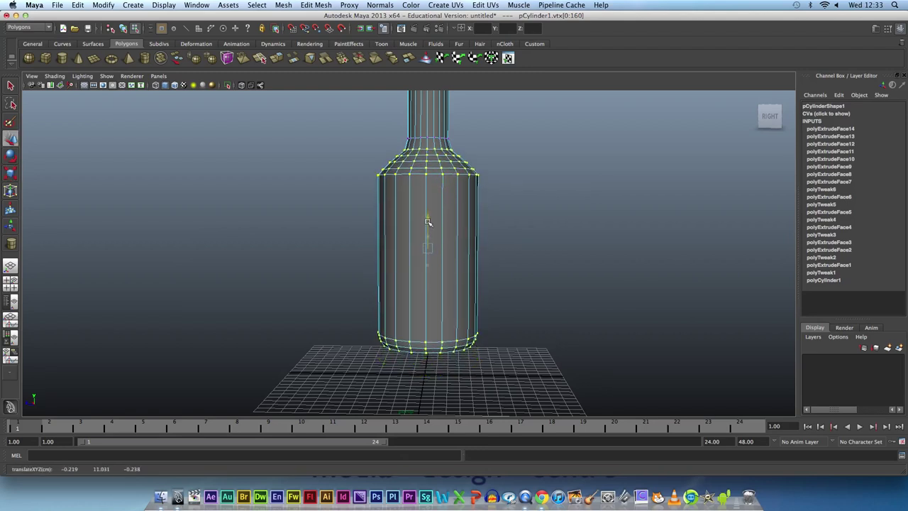
click(543, 195)
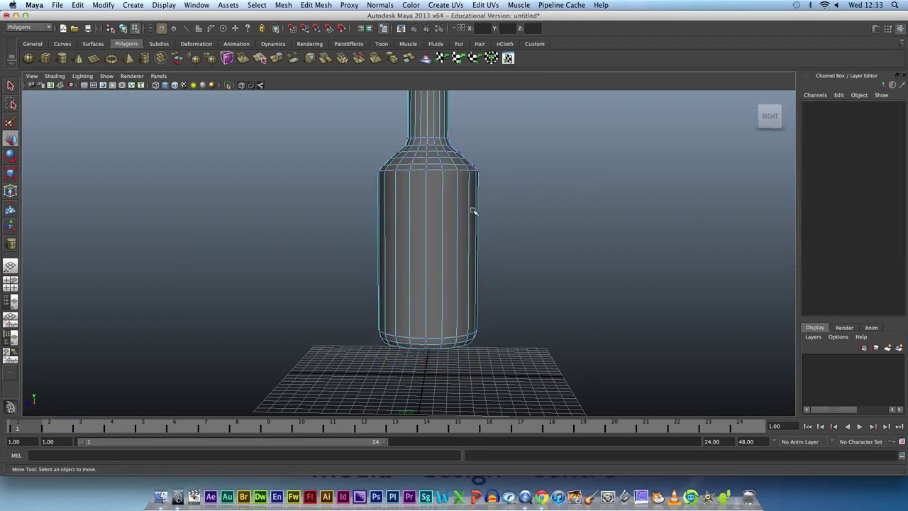
alt+drag(478, 216, 388, 219)
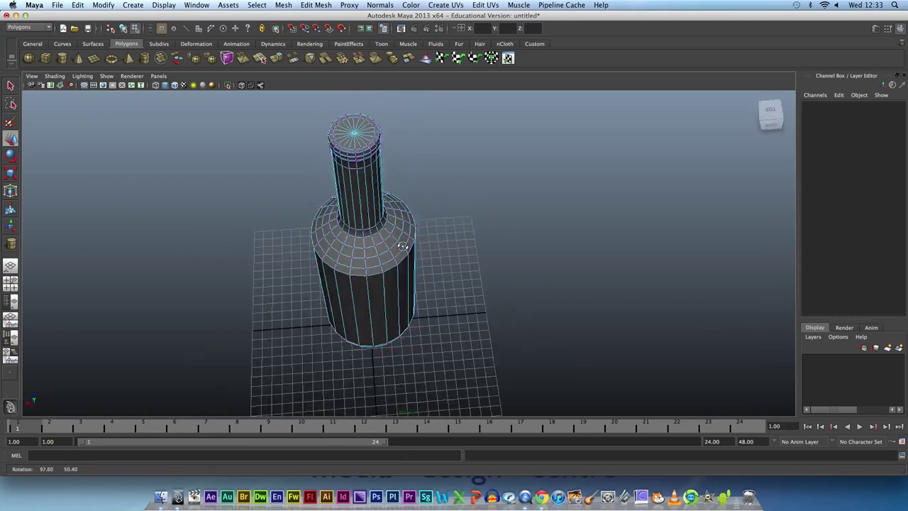
right_drag(367, 198, 373, 185)
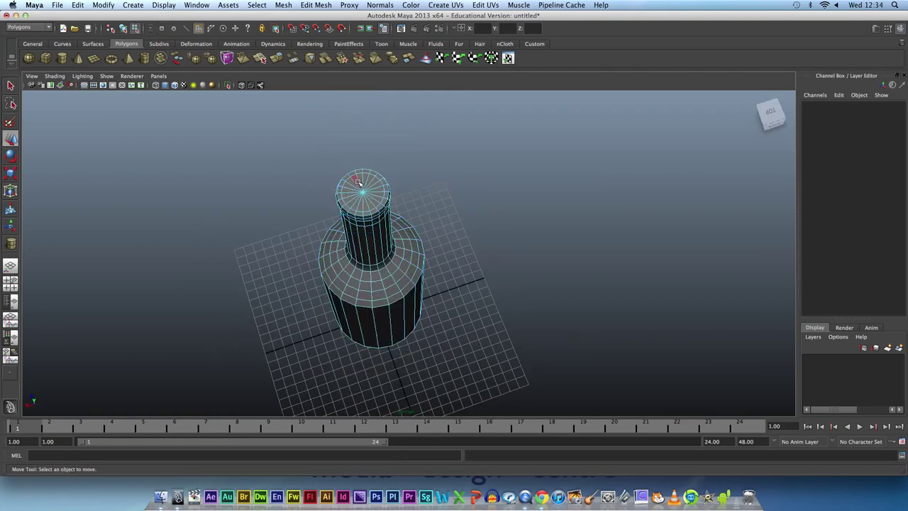
Step: Select the bottle's top cap faces from the first face clockwise around to the lower right
click(375, 183)
scroll(417, 207, up, 5)
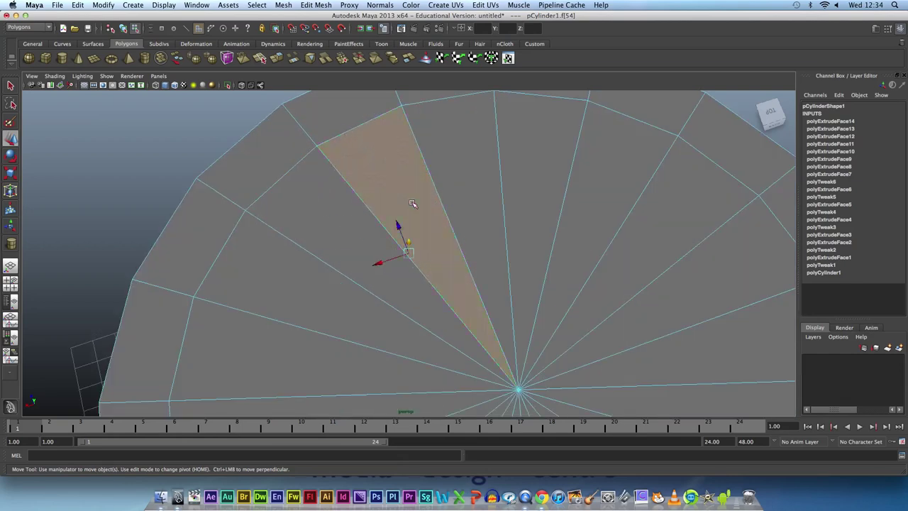
scroll(415, 202, down, 4)
shift+click(426, 216)
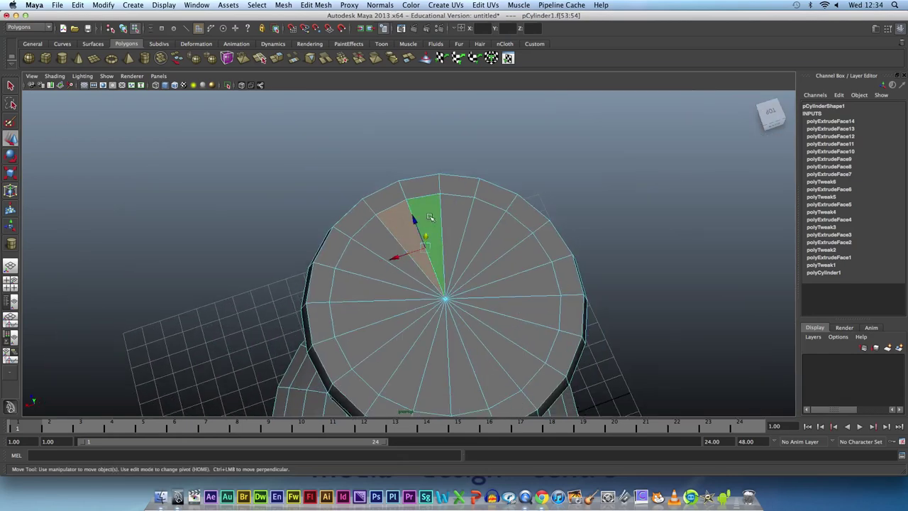
shift+click(460, 221)
shift+click(490, 229)
shift+click(512, 241)
shift+click(537, 290)
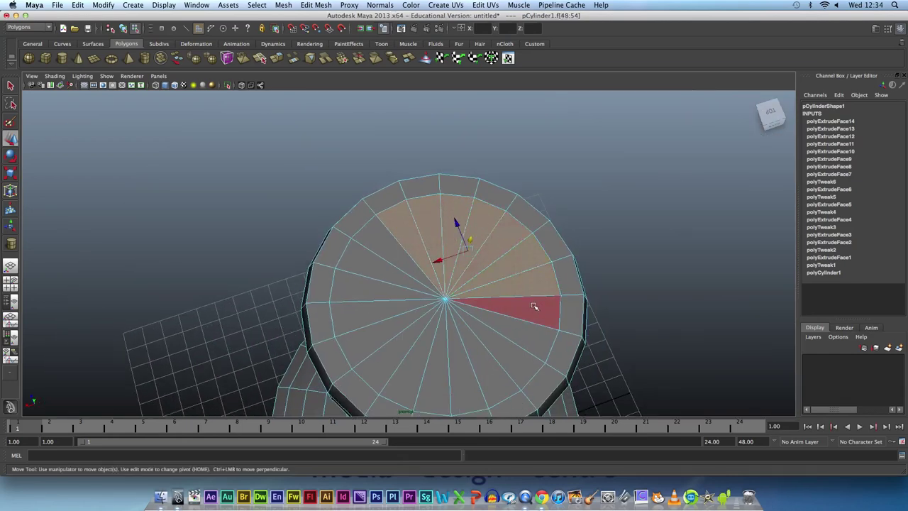
shift+click(529, 318)
shift+click(507, 336)
shift+click(490, 349)
shift+click(471, 358)
Step: Add the lower-left and last remaining cap faces, then view the neck from the side
shift+click(418, 376)
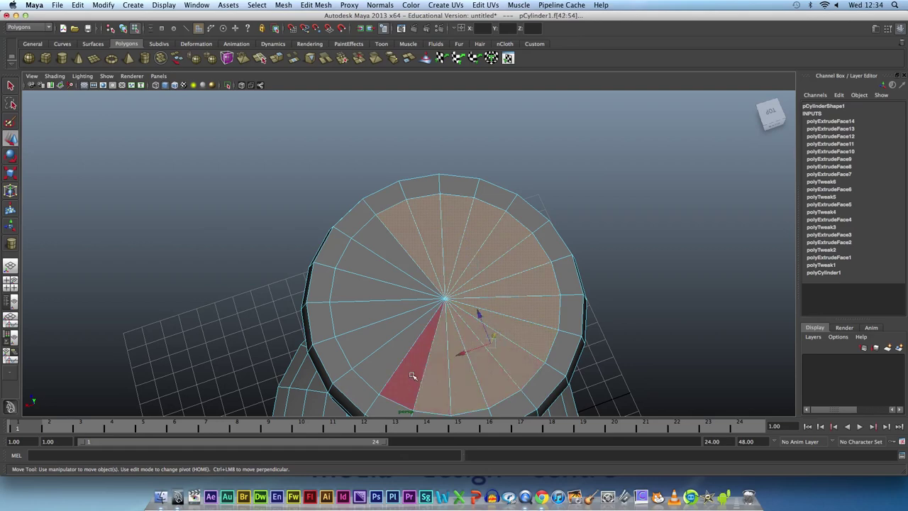
shift+click(383, 355)
shift+click(354, 323)
shift+click(351, 290)
shift+click(370, 257)
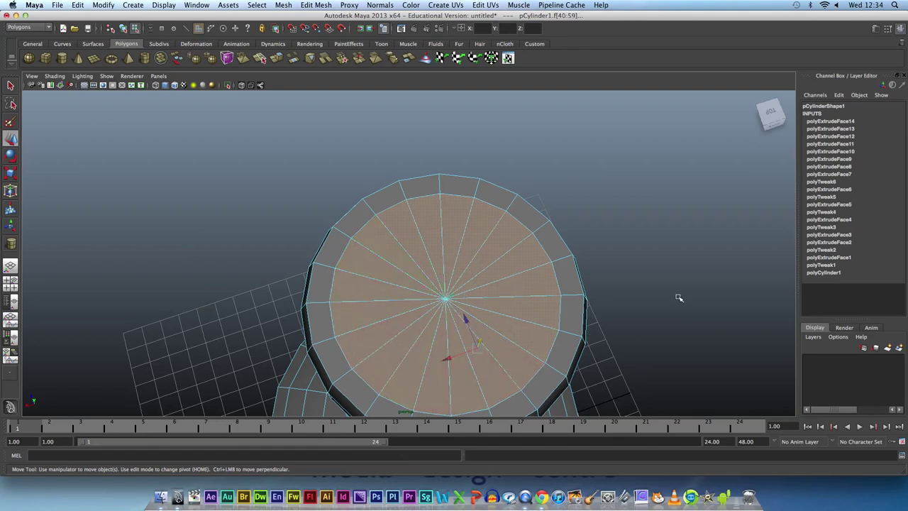
mouse_move(679, 297)
alt+mouse_down()
mouse_move(539, 246)
mouse_move(534, 298)
mouse_move(573, 113)
alt+mouse_up()
scroll(534, 298, down, 5)
alt+drag(561, 233, 529, 248)
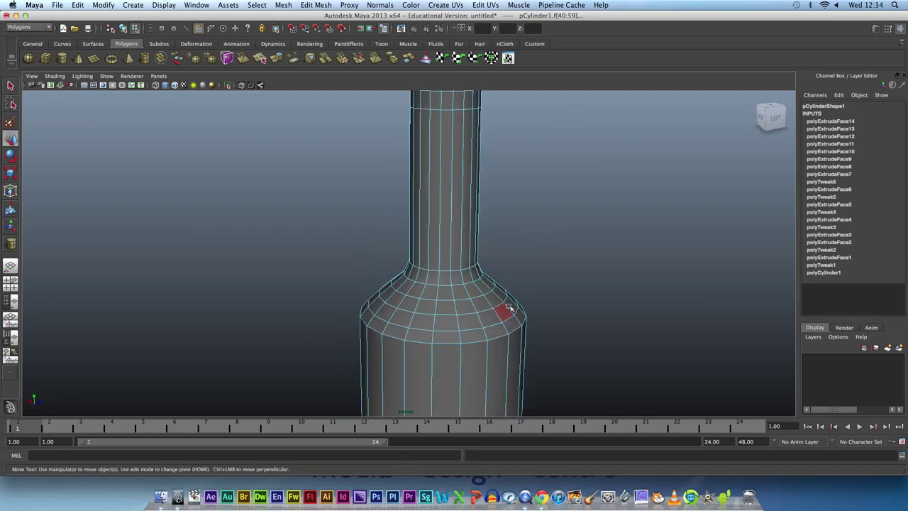
mouse_move(495, 305)
alt+mouse_down()
mouse_move(363, 303)
mouse_move(369, 287)
alt+mouse_up()
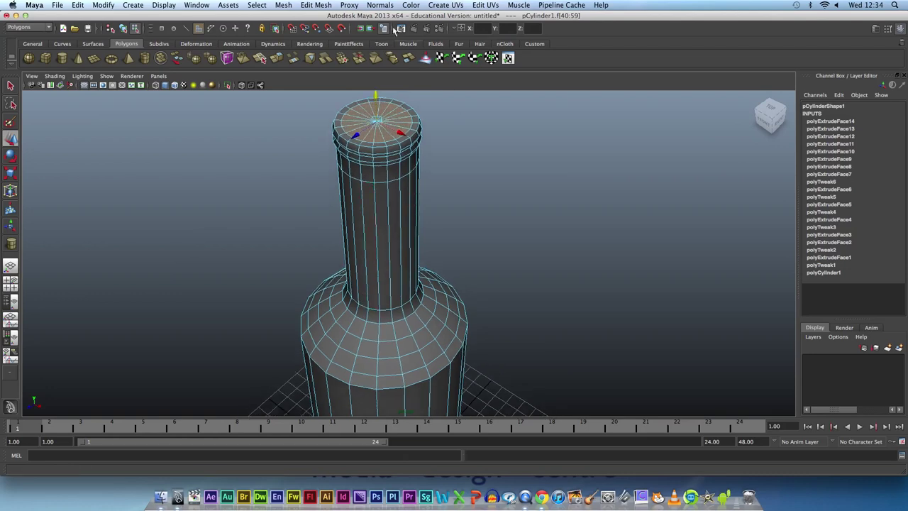
click(318, 5)
click(332, 34)
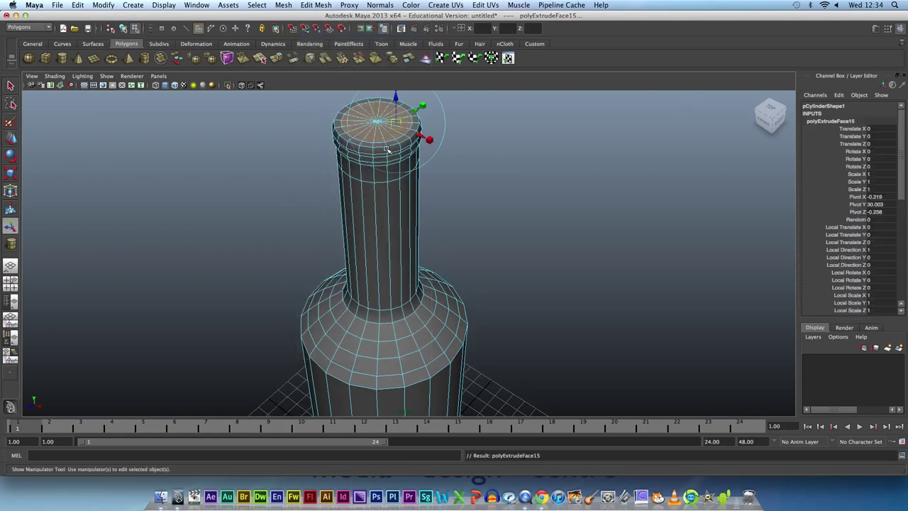
drag(397, 96, 428, 305)
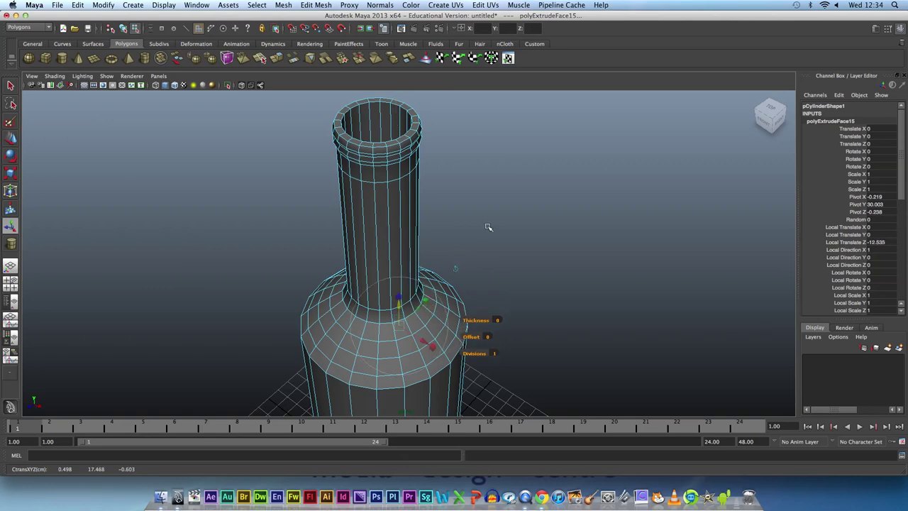
mouse_move(487, 227)
alt+mouse_down()
mouse_move(571, 223)
mouse_move(584, 208)
alt+mouse_up()
scroll(578, 213, down, 3)
scroll(568, 219, down, 3)
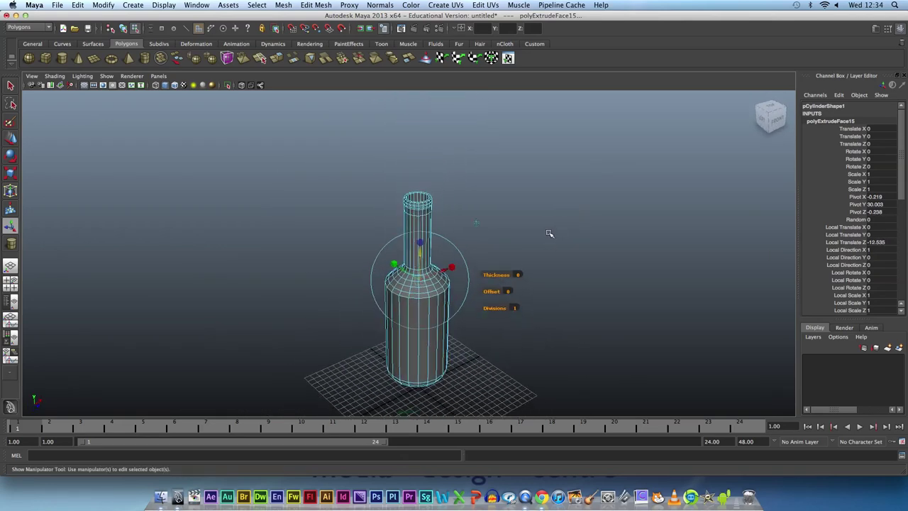
right_drag(412, 203, 442, 192)
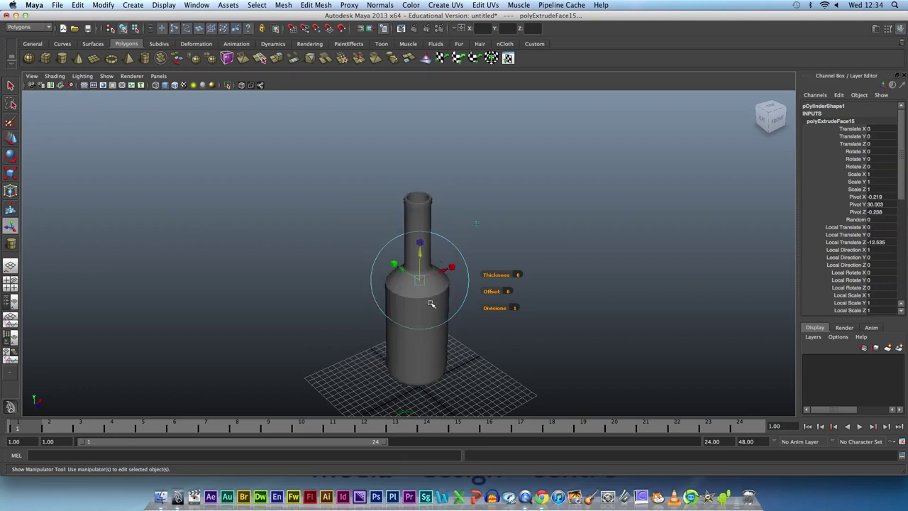
click(532, 319)
mouse_move(539, 324)
alt+mouse_down()
mouse_move(464, 199)
mouse_move(488, 236)
alt+mouse_up()
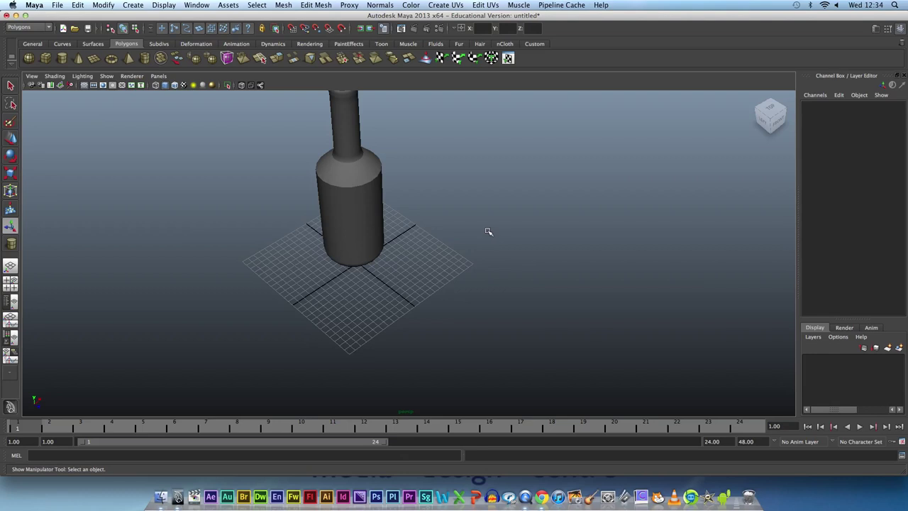
Step: Draw a short polygon cylinder, pCylinder2, beside the bottle and marquee-select its top faces
click(62, 59)
mouse_move(343, 308)
mouse_down()
mouse_move(362, 320)
mouse_move(367, 308)
mouse_up()
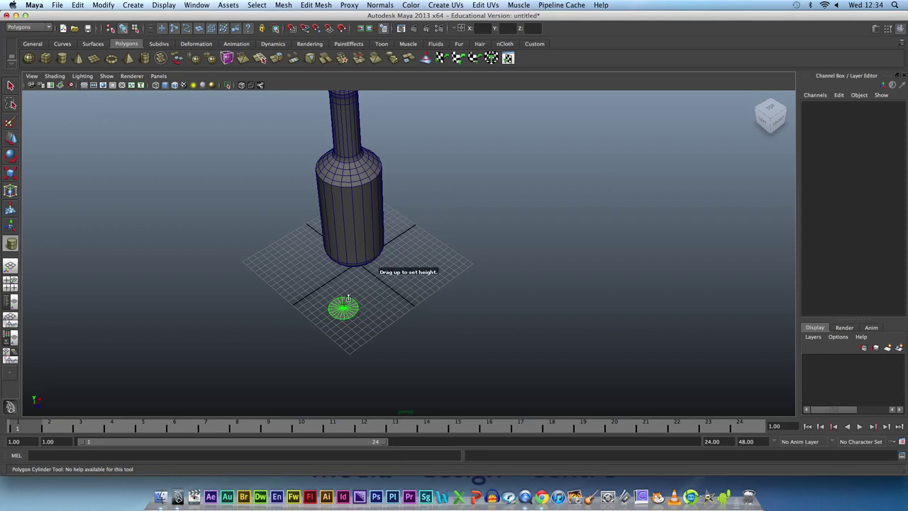
mouse_move(348, 299)
mouse_down()
mouse_move(342, 285)
mouse_move(440, 263)
mouse_up()
right_drag(387, 293, 371, 280)
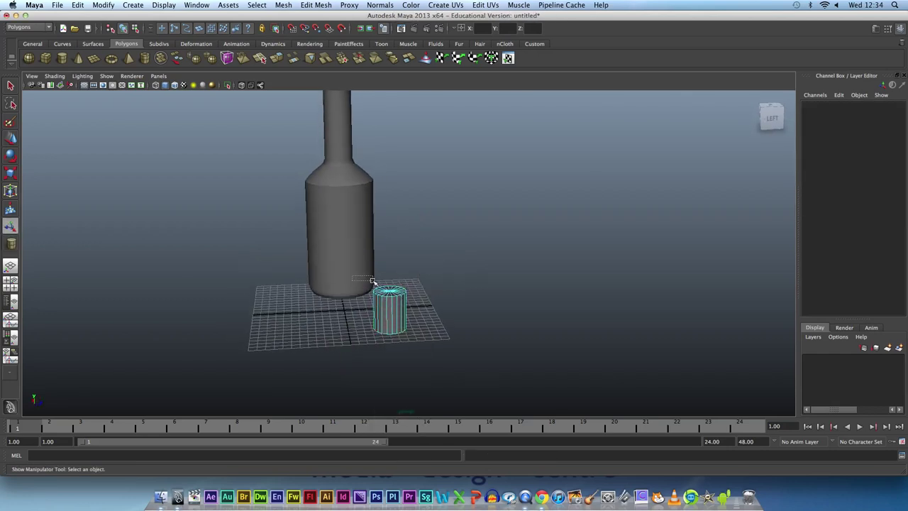
mouse_move(371, 281)
mouse_down()
mouse_move(453, 299)
mouse_move(447, 312)
mouse_move(474, 317)
mouse_up()
Step: Scale the cylinder's top faces outward into a taper, then extrude and scale inward to form a rim
key(f)
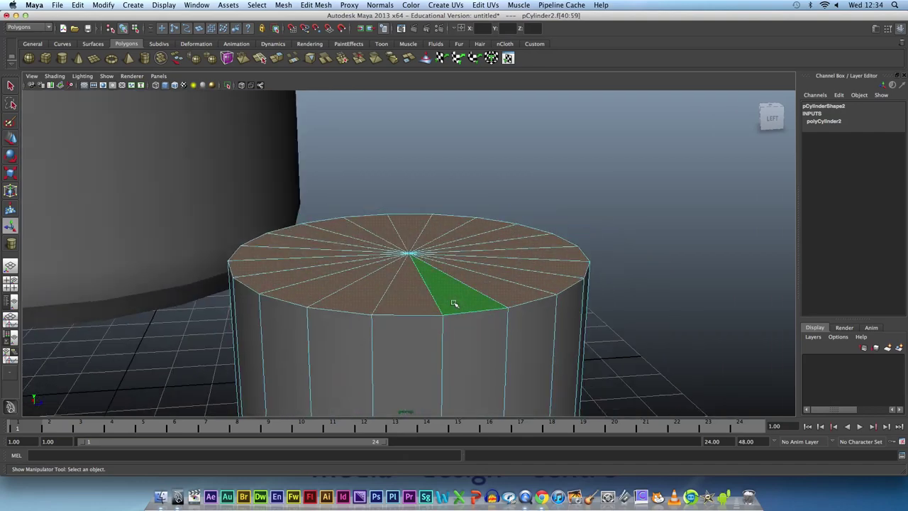
scroll(447, 298, down, 5)
key(r)
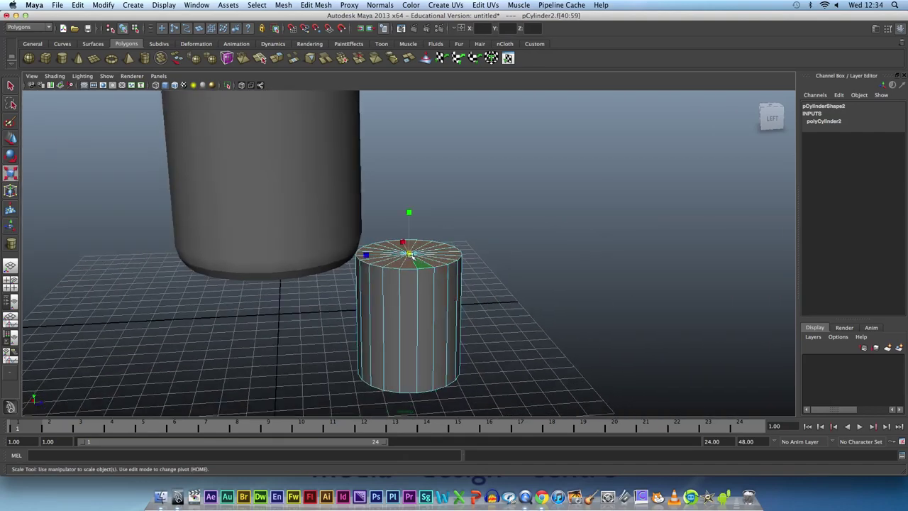
drag(410, 255, 466, 273)
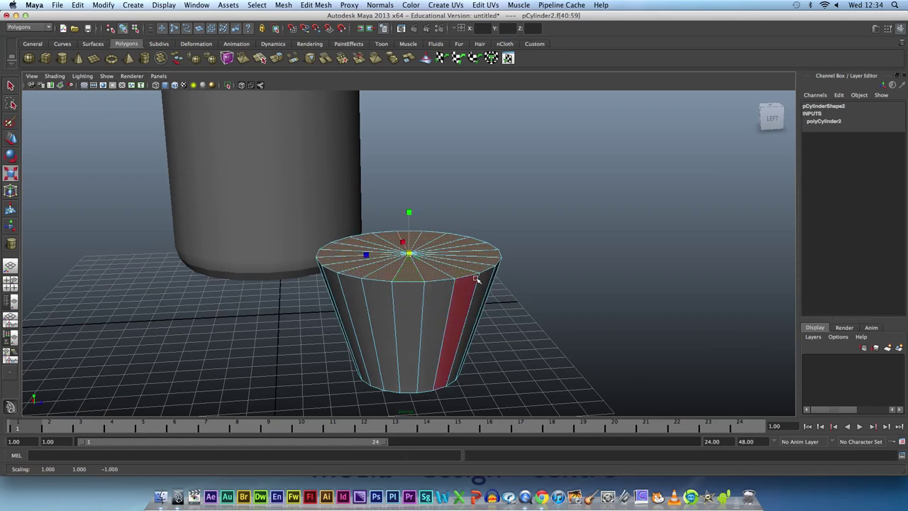
click(325, 6)
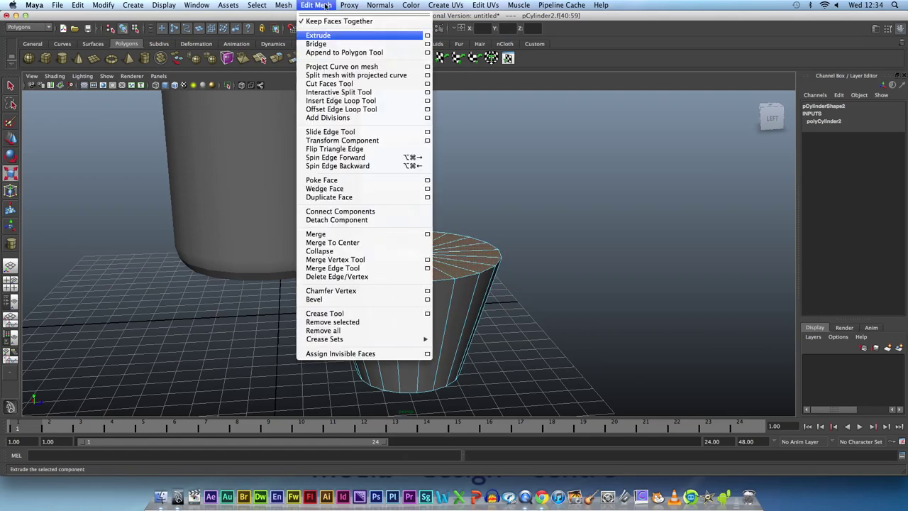
click(332, 35)
key(r)
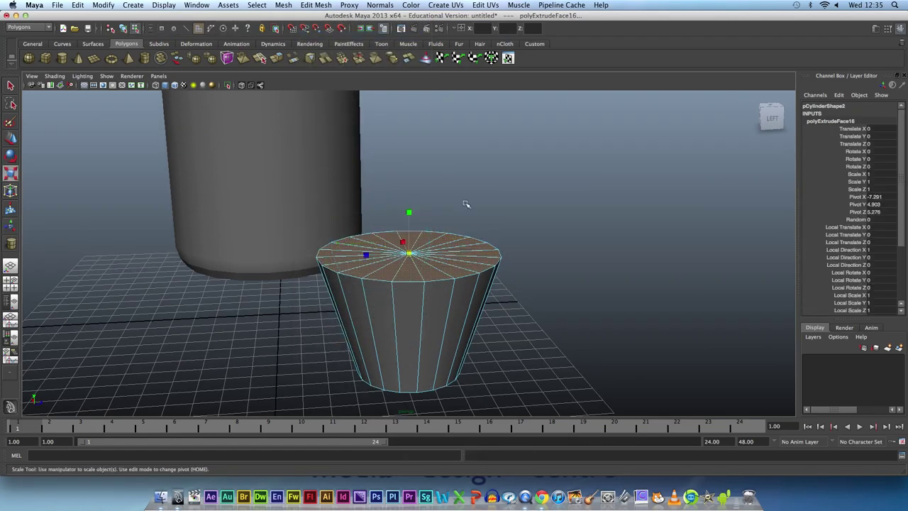
drag(416, 253, 395, 254)
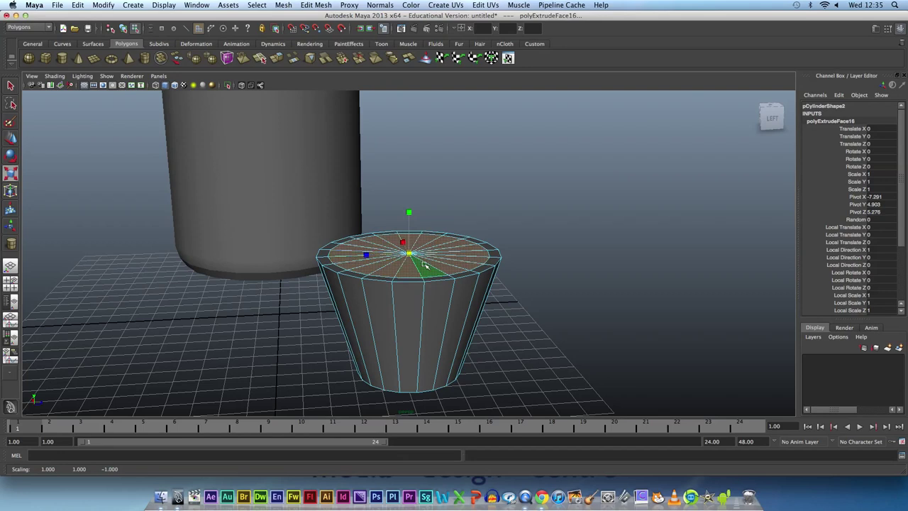
Step: Extrude the top again and push it down to hollow the cup, narrowing the inner bottom
key(ctrl+e)
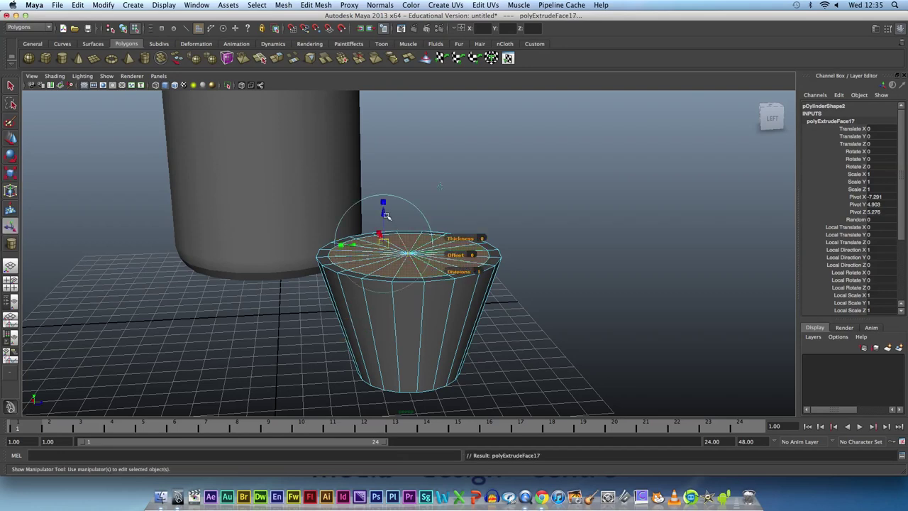
mouse_move(383, 212)
mouse_down()
mouse_move(442, 333)
mouse_move(382, 344)
mouse_move(396, 346)
mouse_up()
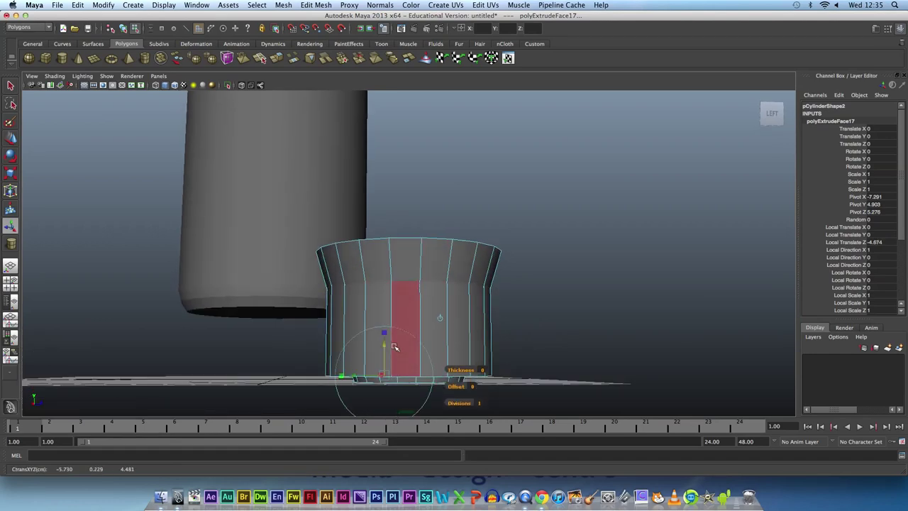
key(r)
mouse_move(405, 376)
alt+mouse_down()
mouse_move(428, 385)
mouse_move(369, 376)
alt+mouse_up()
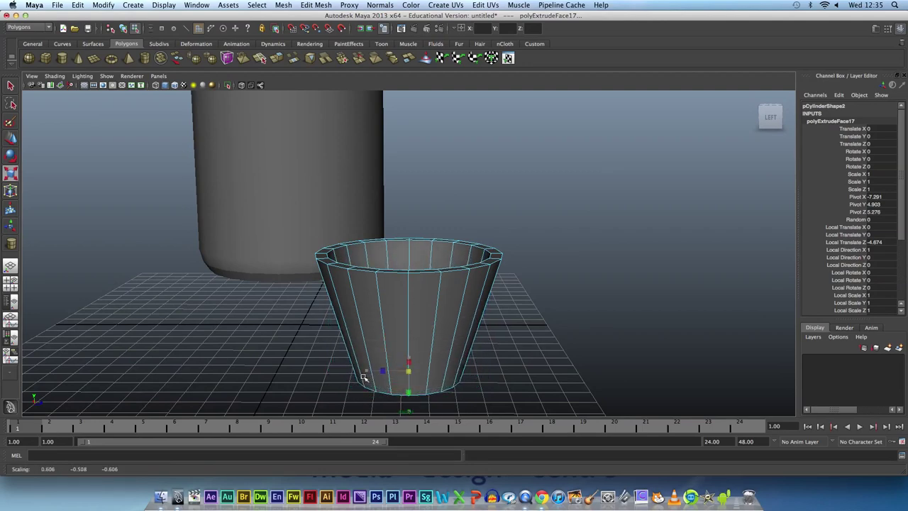
mouse_move(415, 358)
alt+mouse_down()
mouse_move(499, 234)
mouse_move(462, 260)
mouse_move(452, 255)
mouse_move(463, 239)
alt+mouse_up()
click(534, 277)
Step: Select the whole cup and reframe the view to show the bottle and grid
right_drag(451, 249, 482, 239)
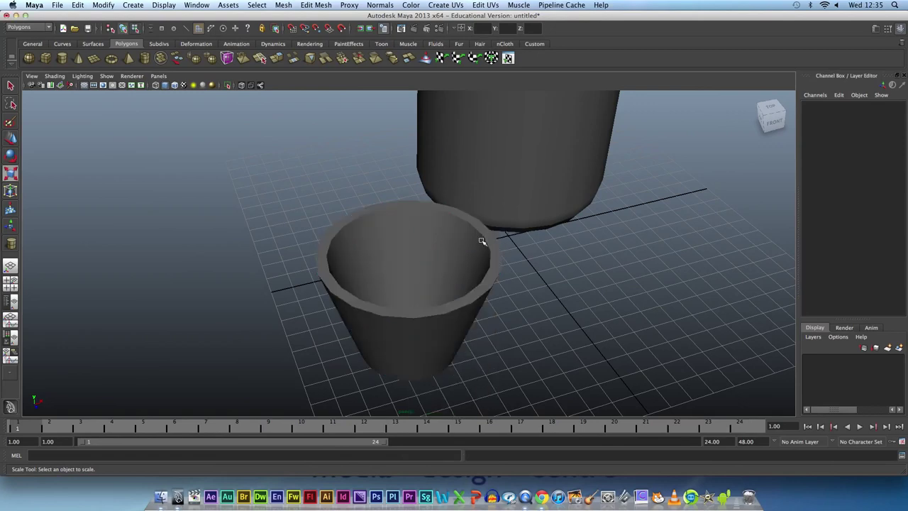
click(483, 239)
mouse_move(523, 293)
alt+mouse_down()
mouse_move(503, 285)
mouse_move(565, 291)
alt+mouse_up()
key(r)
scroll(566, 288, down, 5)
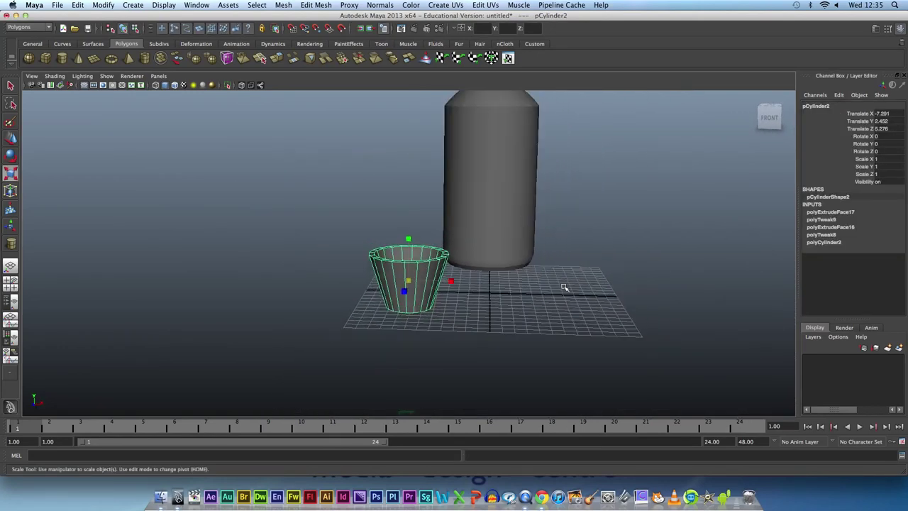
alt+middle_drag(565, 288, 525, 329)
scroll(531, 308, down, 3)
alt+middle_drag(518, 296, 514, 308)
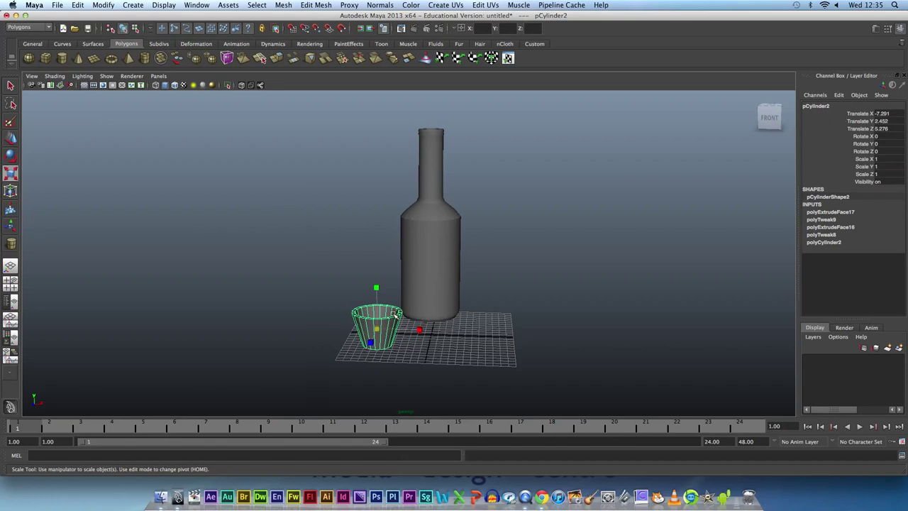
Step: Assign the cup a new Phong material and lighten its colour to light grey
right_drag(395, 314, 417, 449)
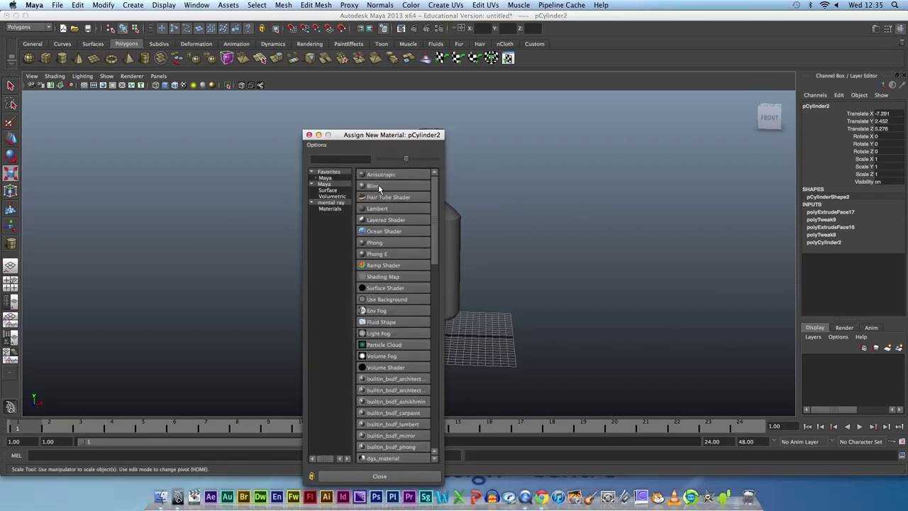
click(376, 241)
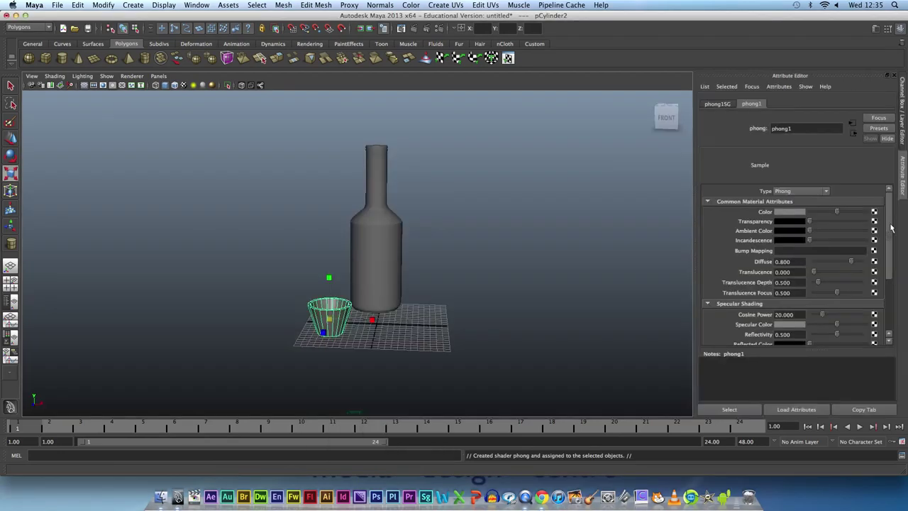
click(788, 212)
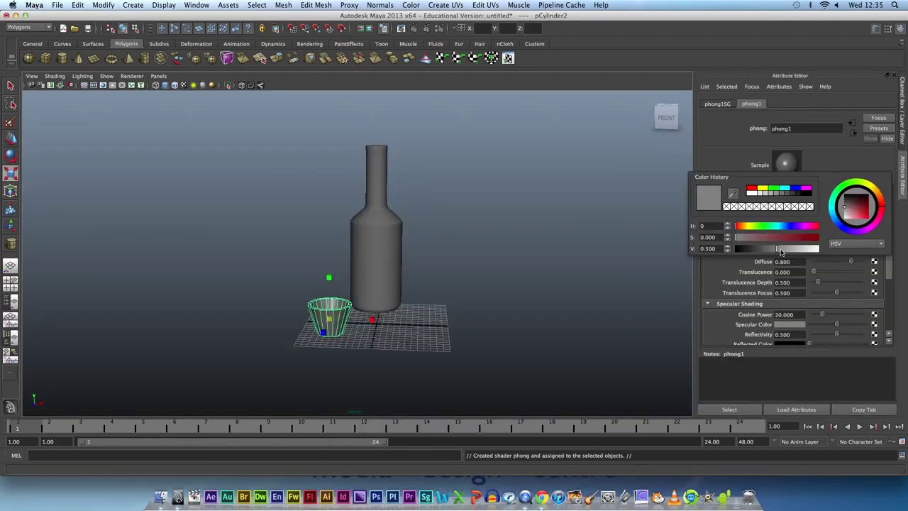
mouse_move(781, 251)
mouse_down()
mouse_move(799, 251)
mouse_move(839, 222)
mouse_up()
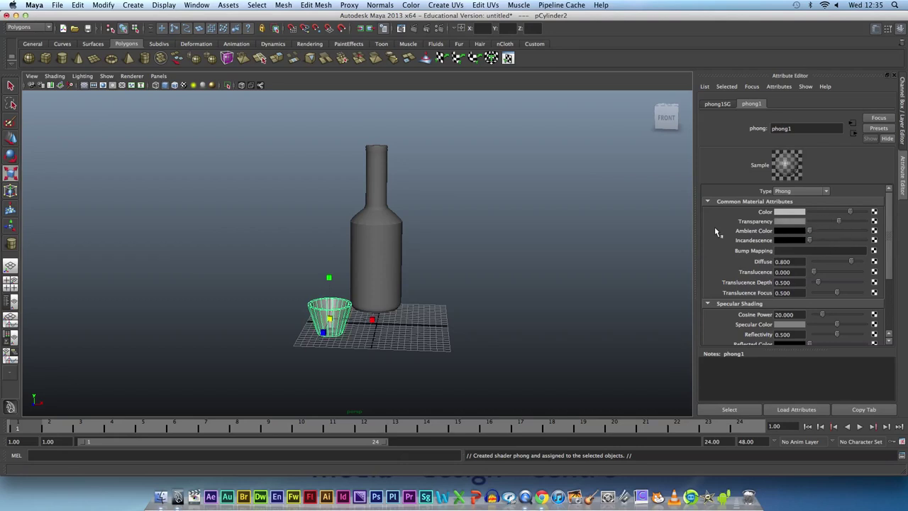
click(449, 217)
Step: Assign the bottle a new Phong material coloured brown with slight transparency
click(382, 232)
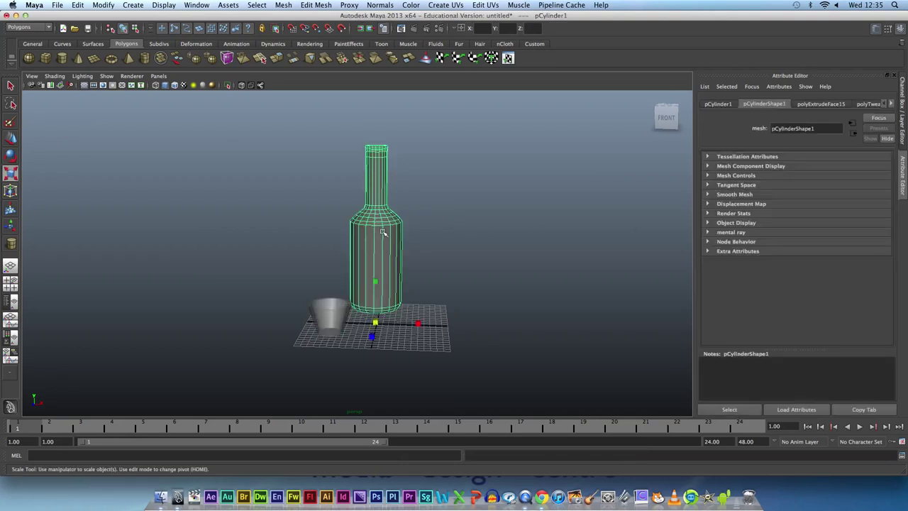
right_drag(383, 235, 394, 367)
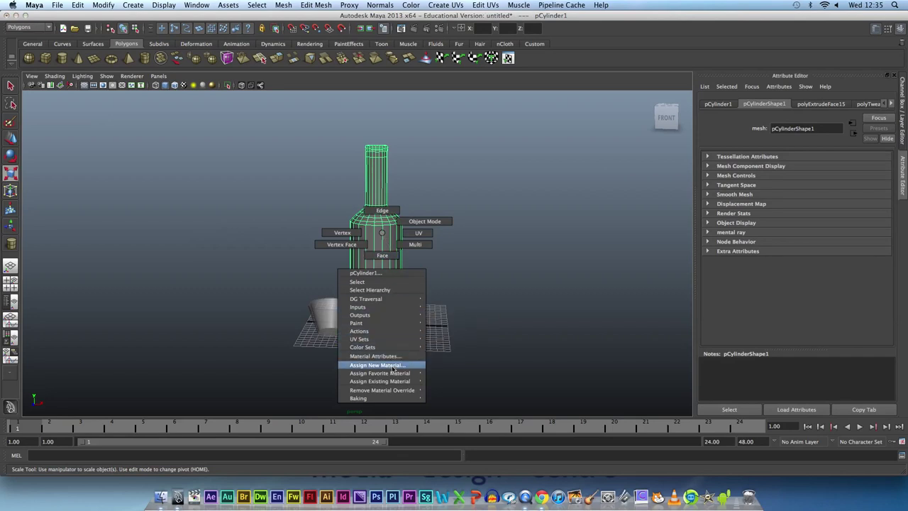
click(375, 242)
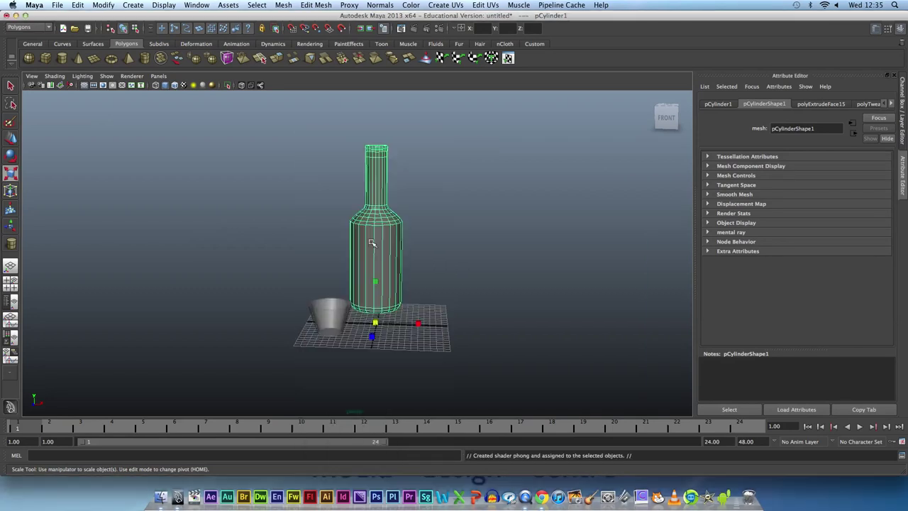
click(794, 212)
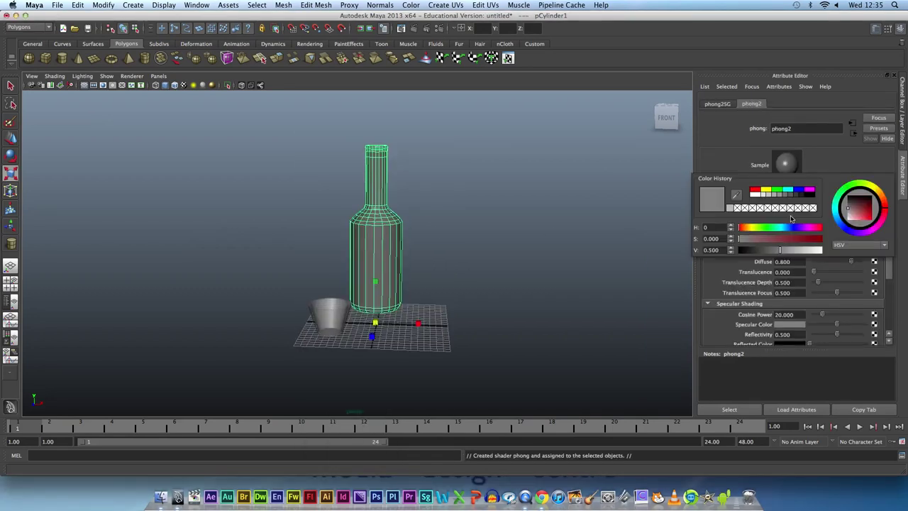
click(788, 242)
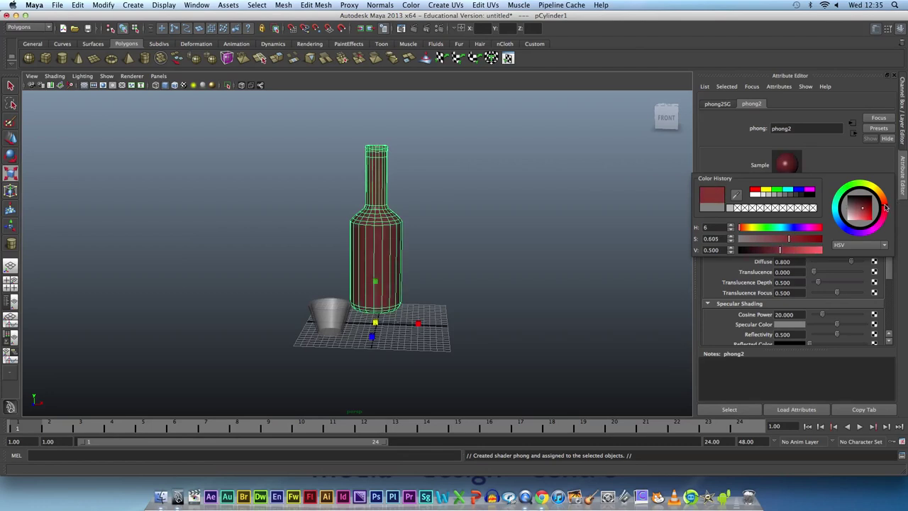
drag(885, 207, 885, 197)
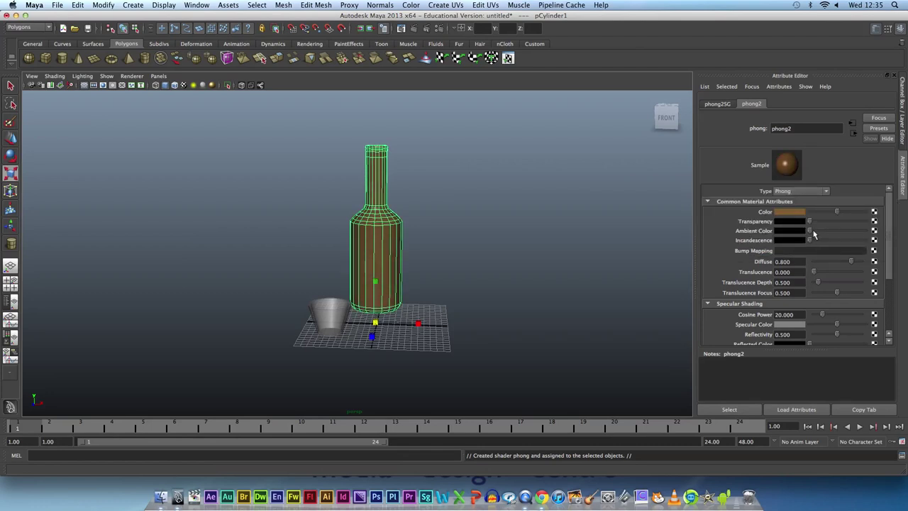
drag(810, 222, 820, 221)
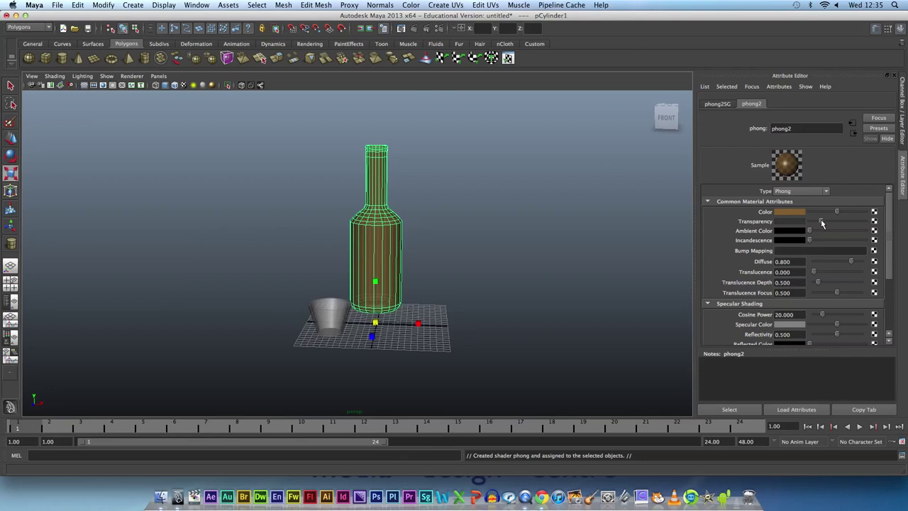
Step: Deselect the bottle, orbit around the bottle and cup, and reselect the bottle
click(376, 288)
click(449, 269)
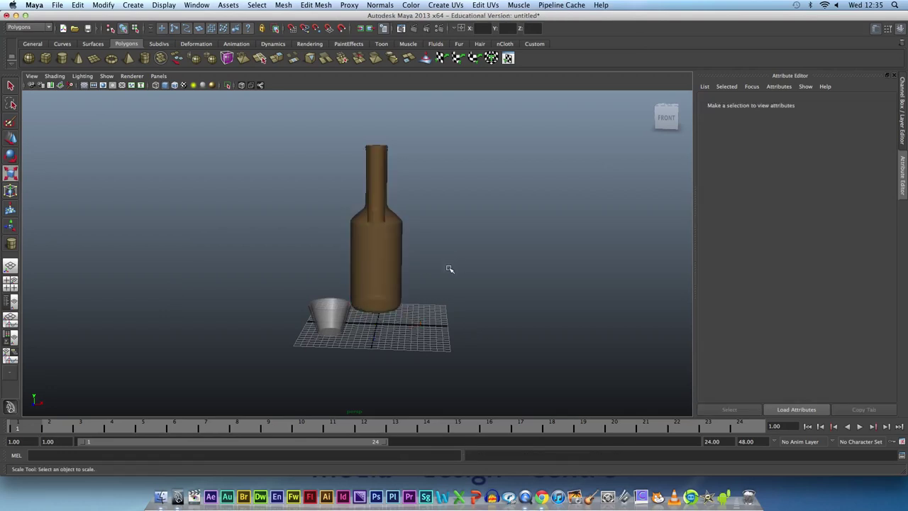
alt+drag(450, 257, 433, 258)
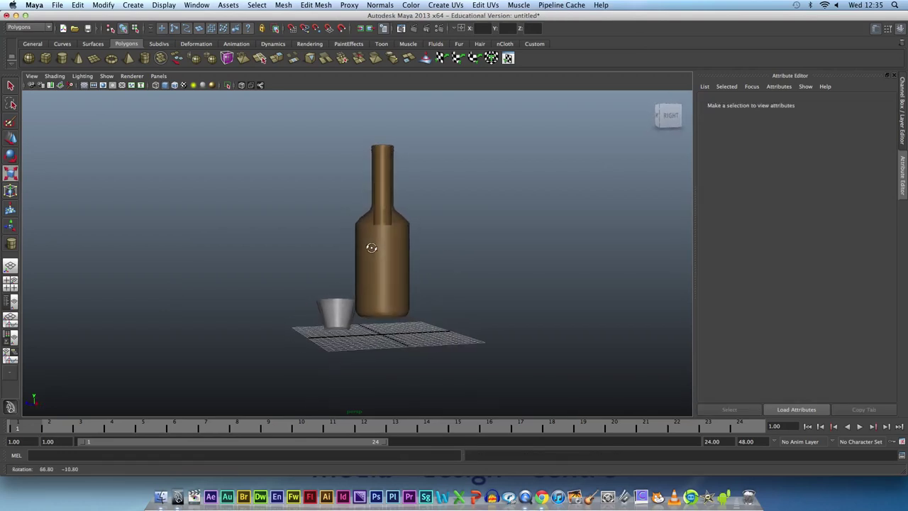
click(376, 213)
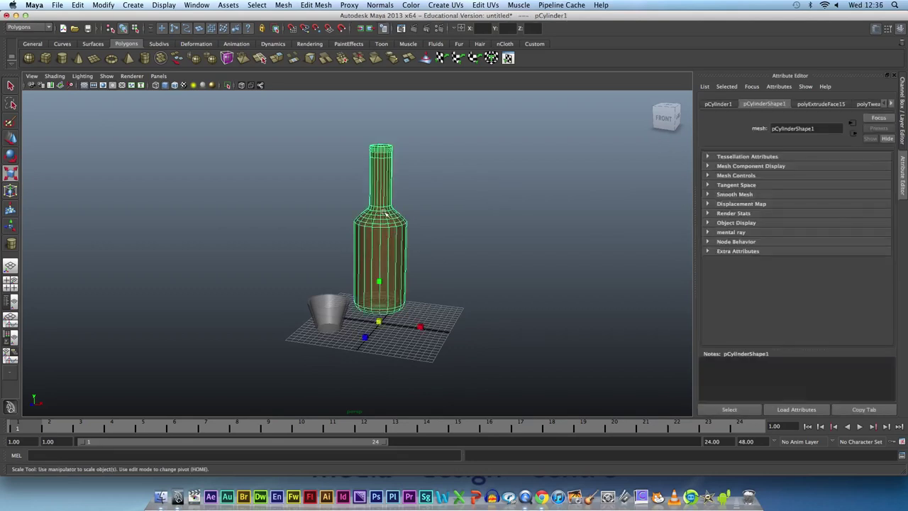